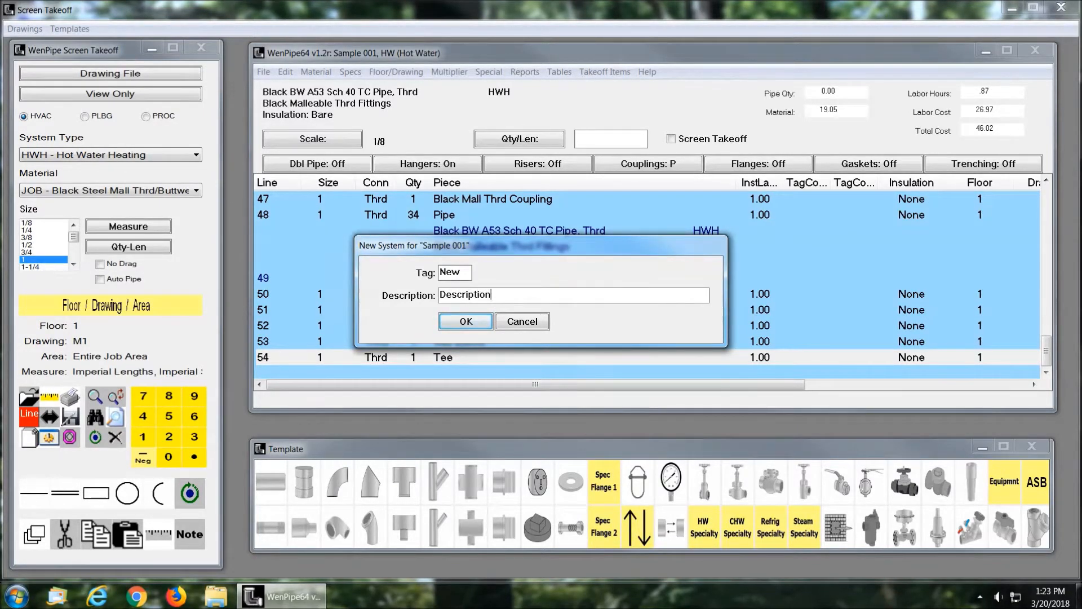
Create a system tagged New with description Description in Sample 001, using Hot Water Heating and the Wrot Copper L-Hard Soldered material setup.
left_click(465, 321)
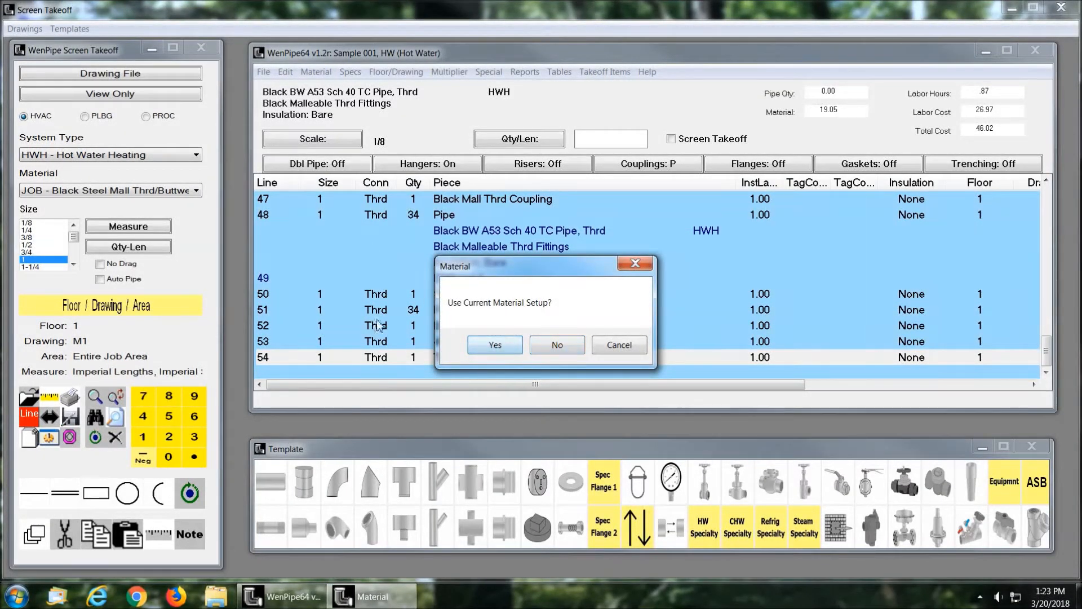
left_click(559, 346)
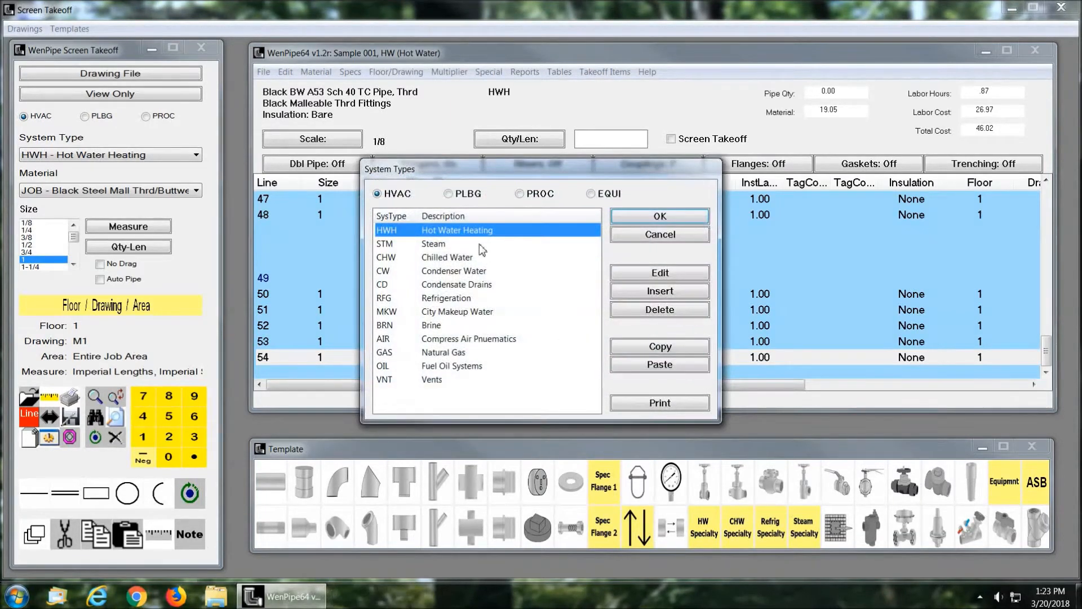
left_click(675, 217)
left_click(484, 249)
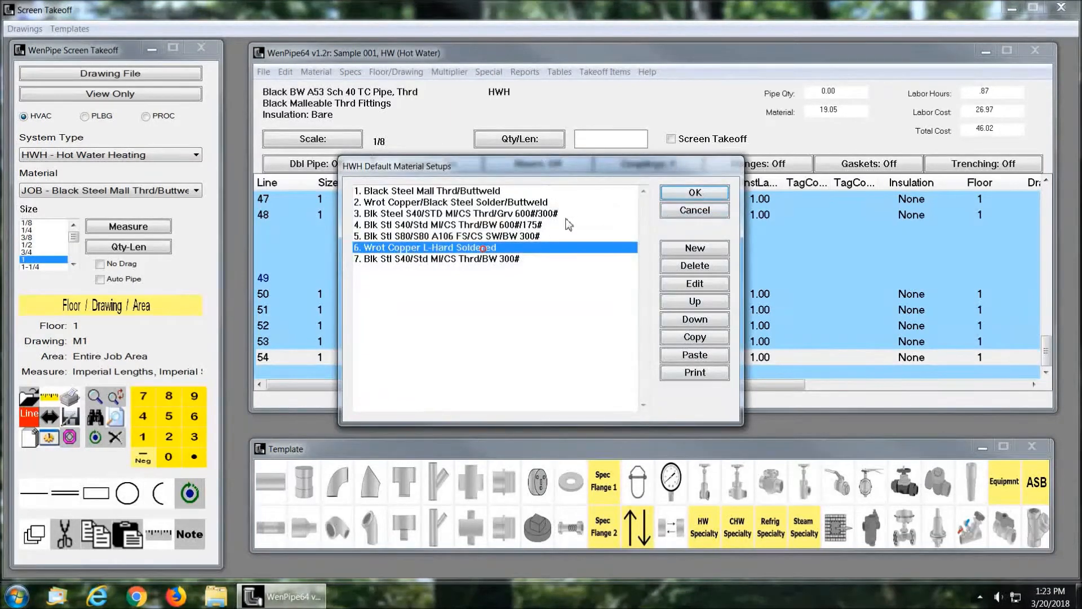
left_click(694, 193)
left_click(694, 404)
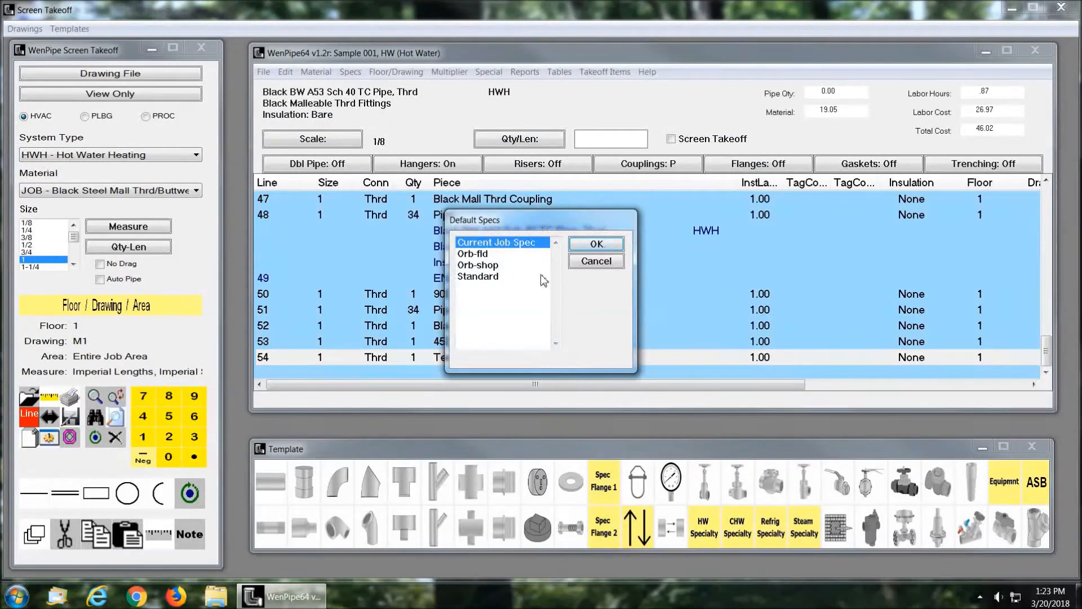
Apply the Standard spec, floor 1, drawing M1, Entire Job Area and a diameter of 1 to the new system.
left_click(480, 276)
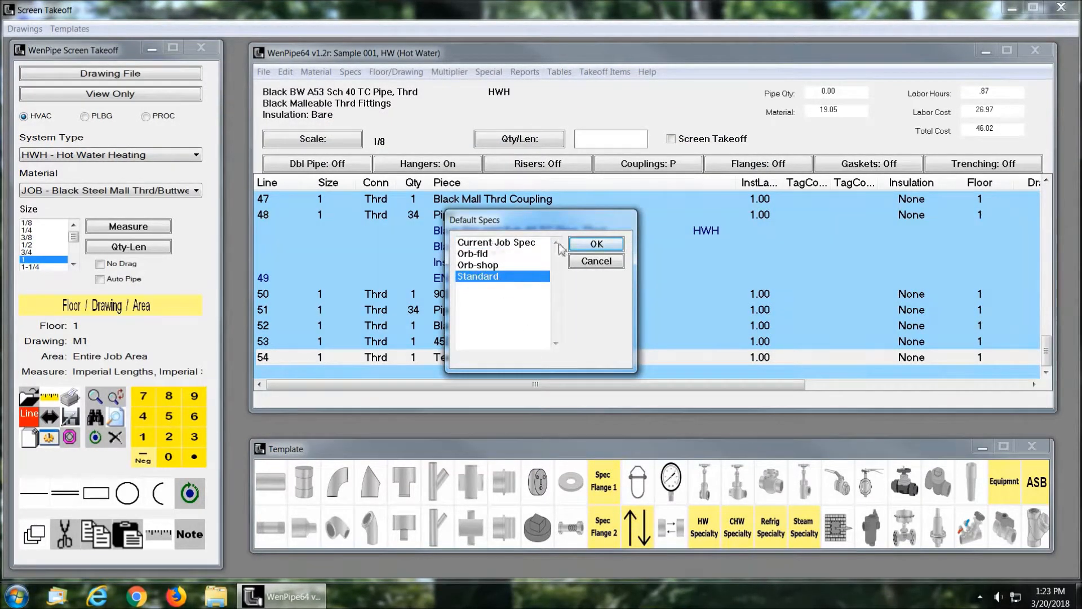
left_click(598, 243)
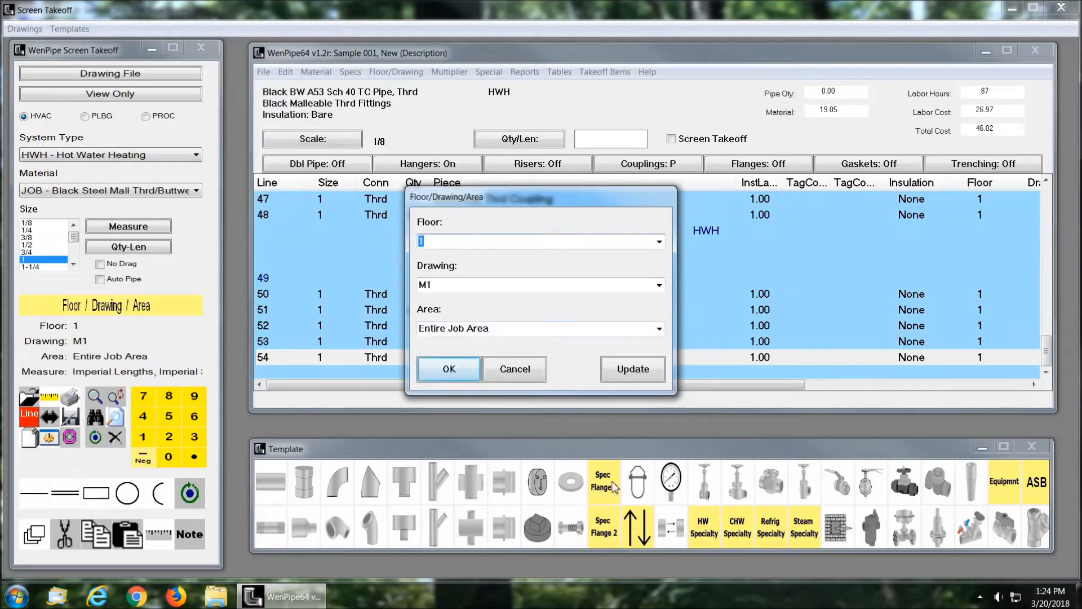
key("Return")
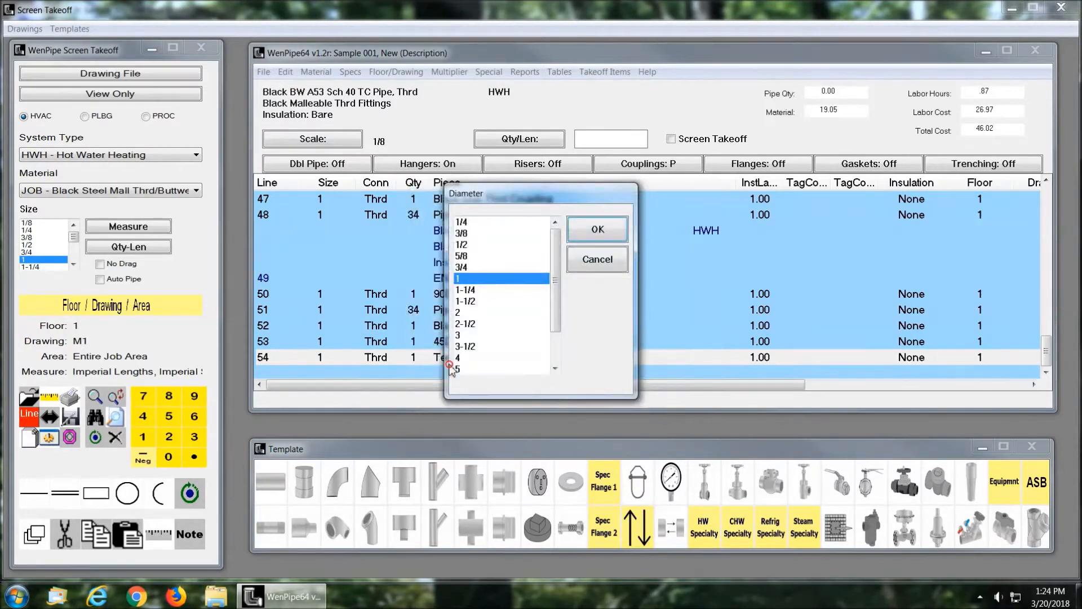
left_click(596, 230)
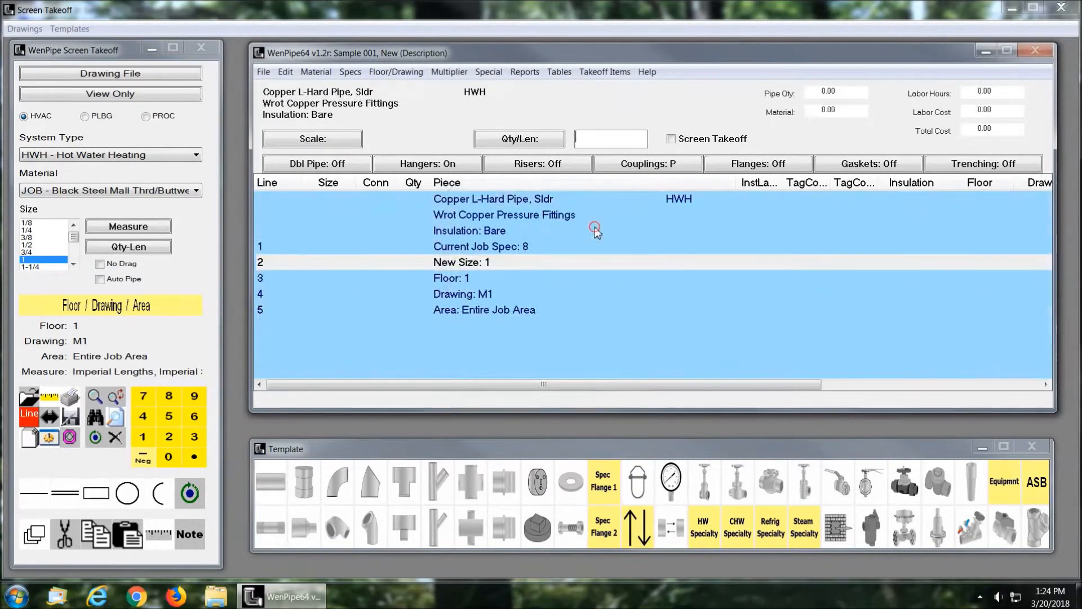
Add pipe with a quantity of 23 and a 90D Elbow CxC after the last line of the takeoff.
left_click(488, 314)
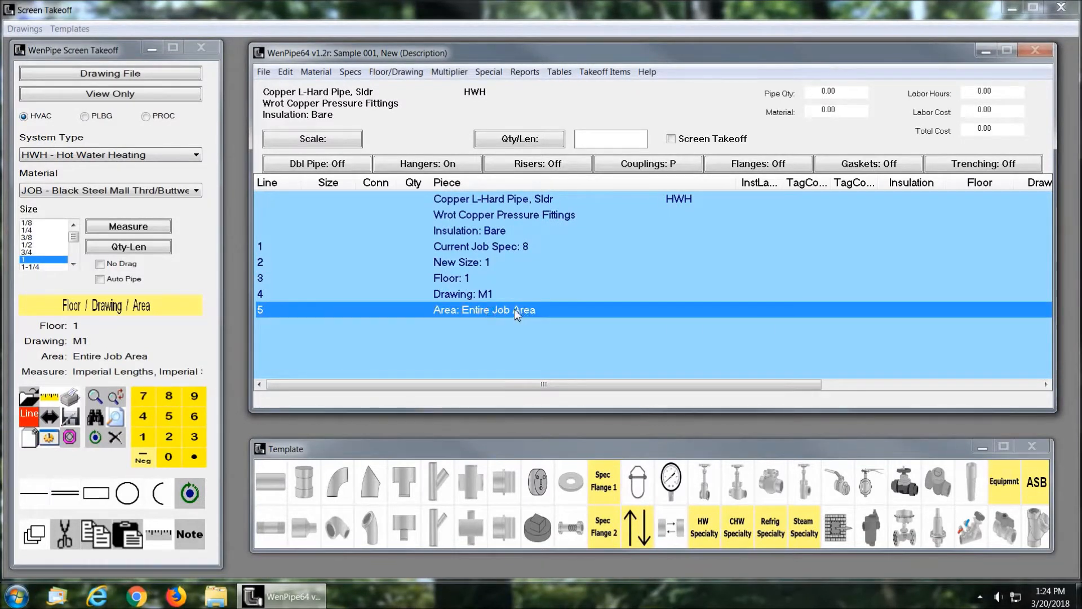
type("23")
left_click(282, 479)
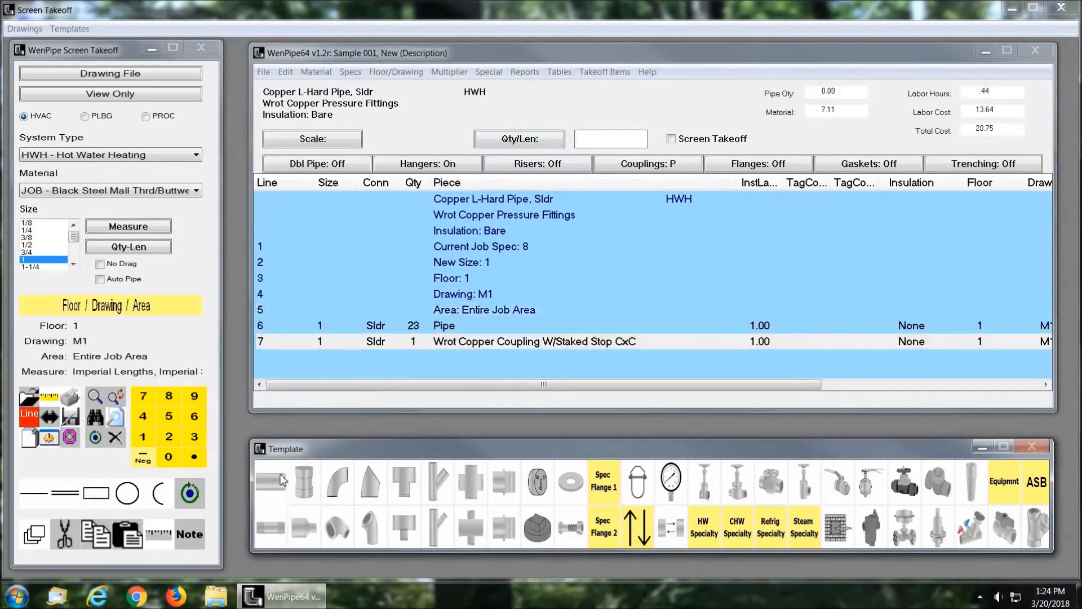
left_click(337, 482)
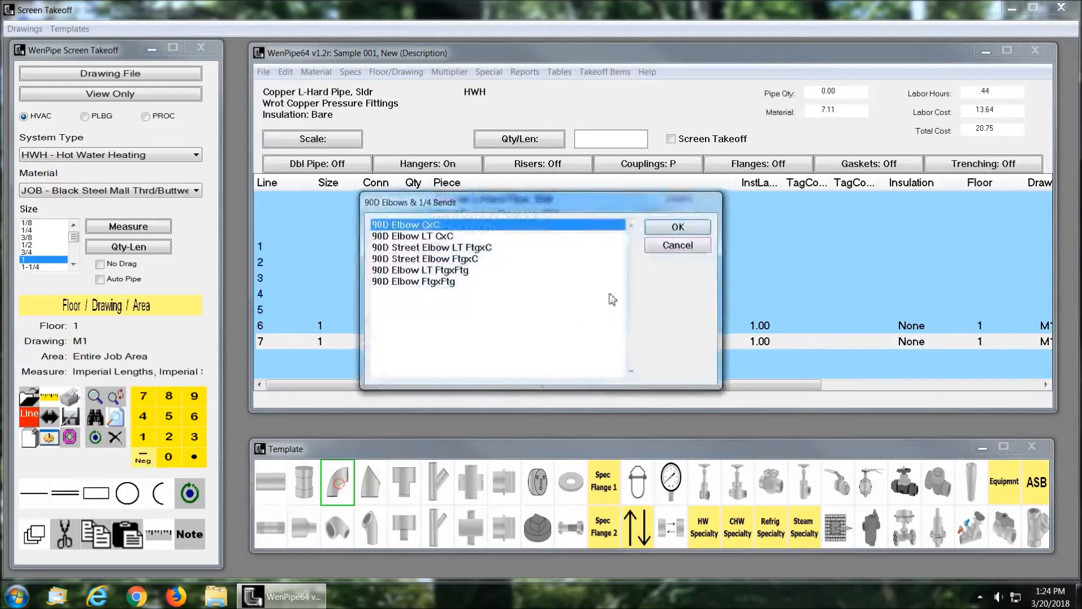
left_click(689, 228)
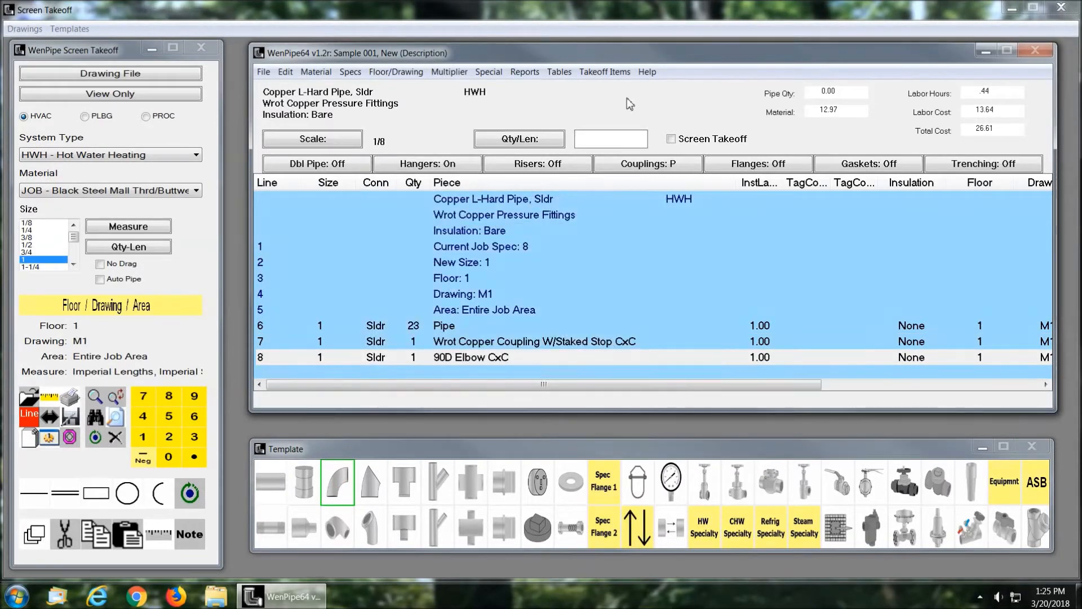
Open the HW Hot Water system of the Sample 001 job.
left_click(264, 72)
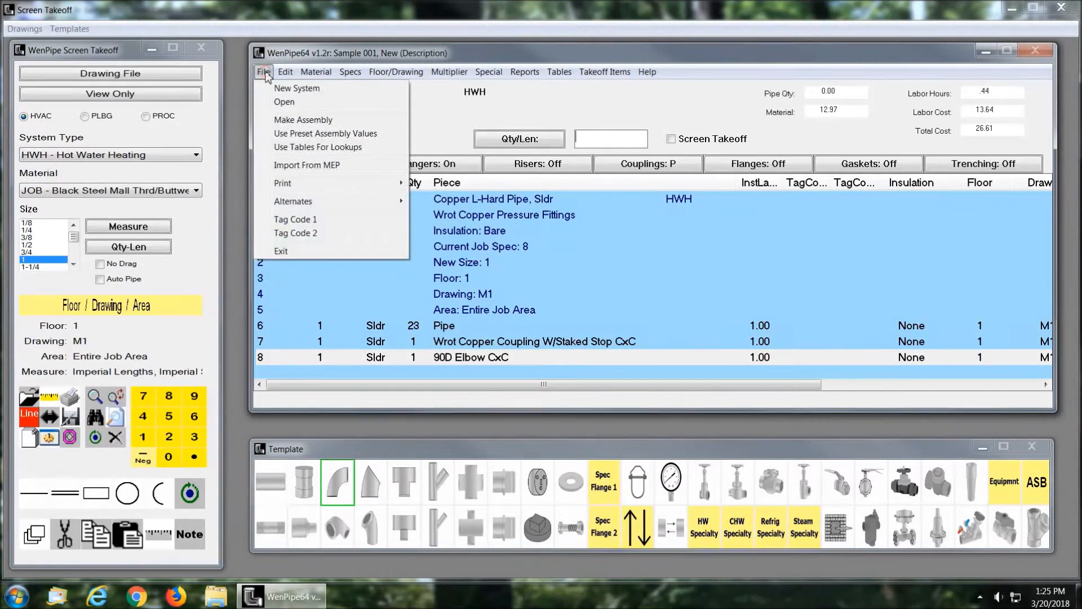
left_click(287, 103)
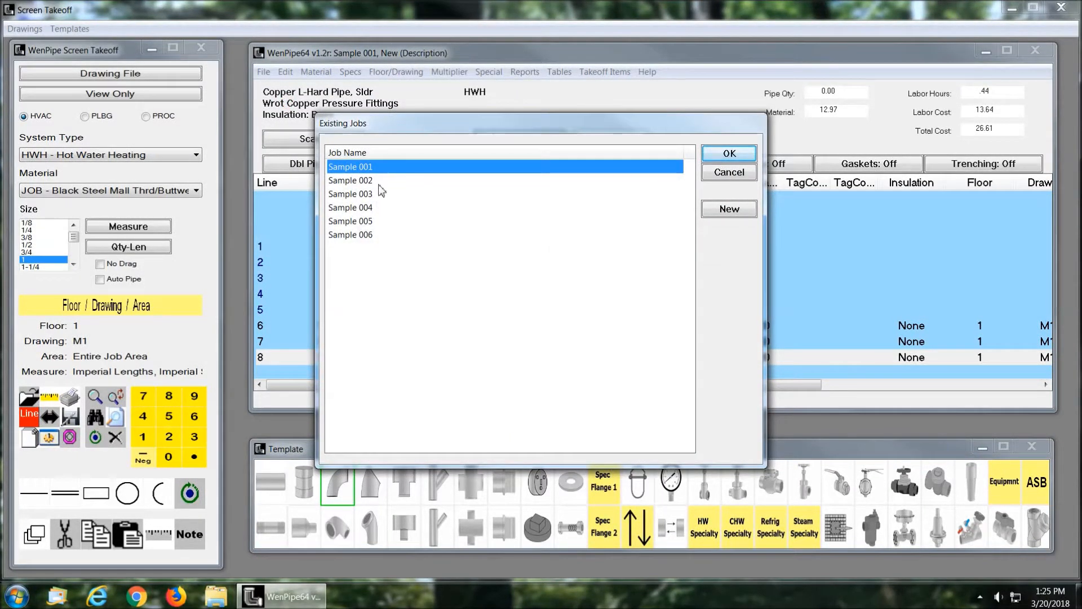
left_click(729, 155)
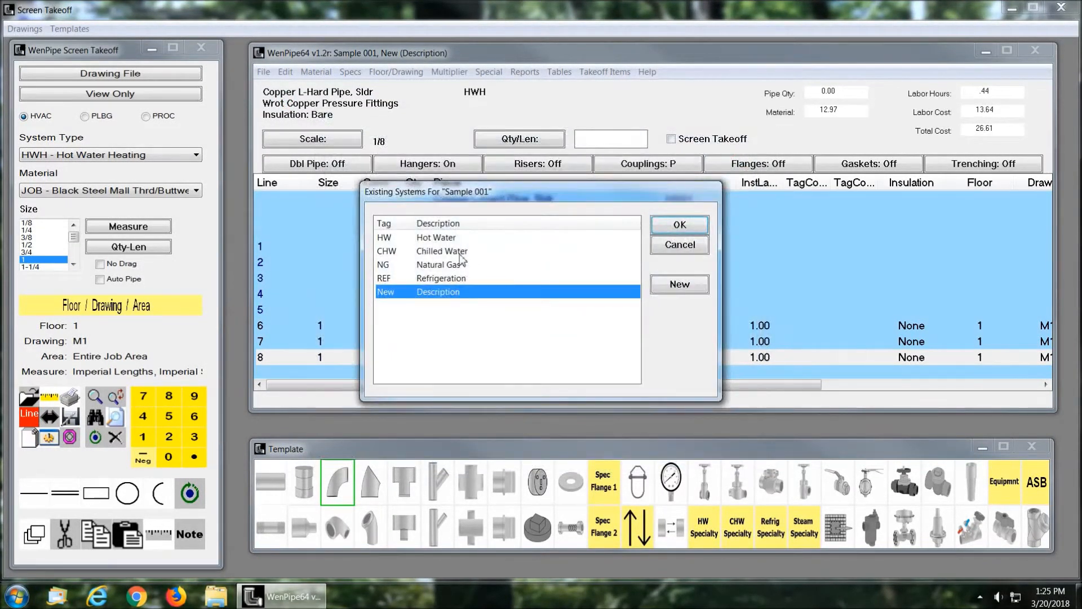
left_click(476, 237)
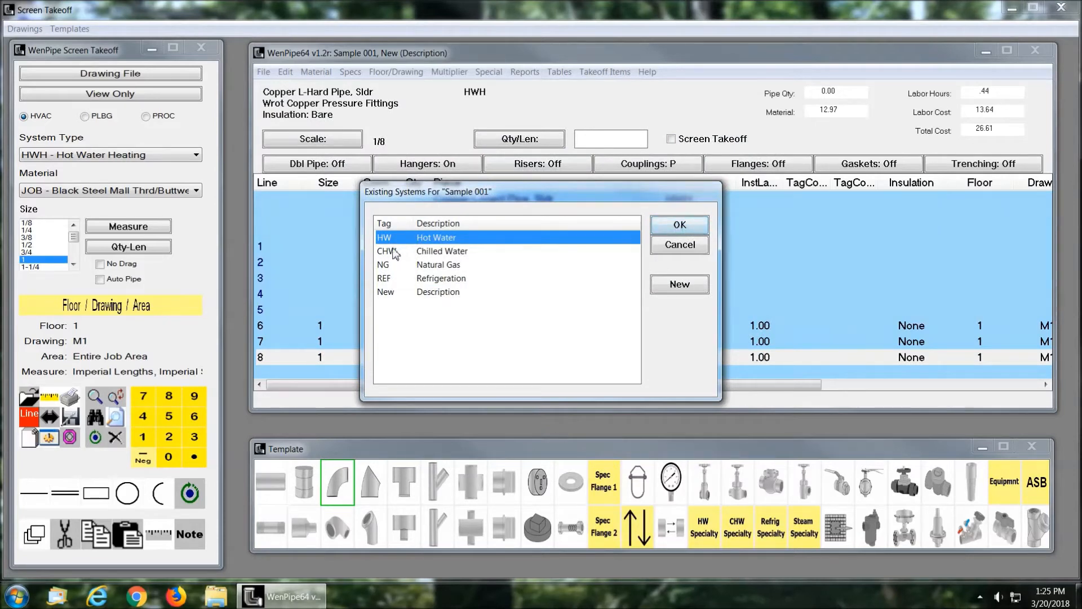
left_click(681, 226)
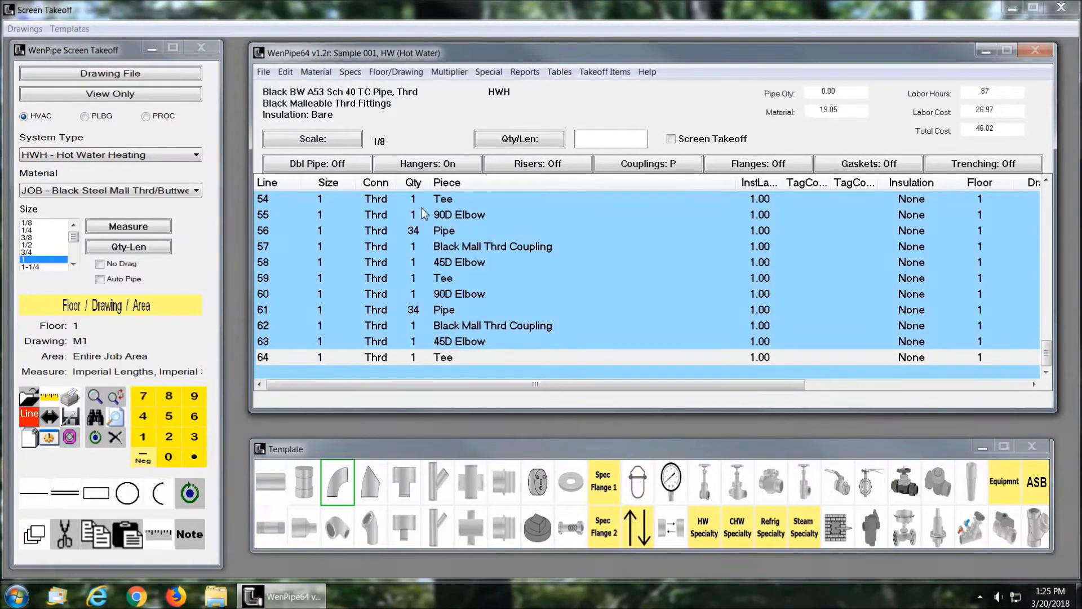
Make an assembly from takeoff lines 56 through 60, choosing not to make it job specific.
left_click(469, 233)
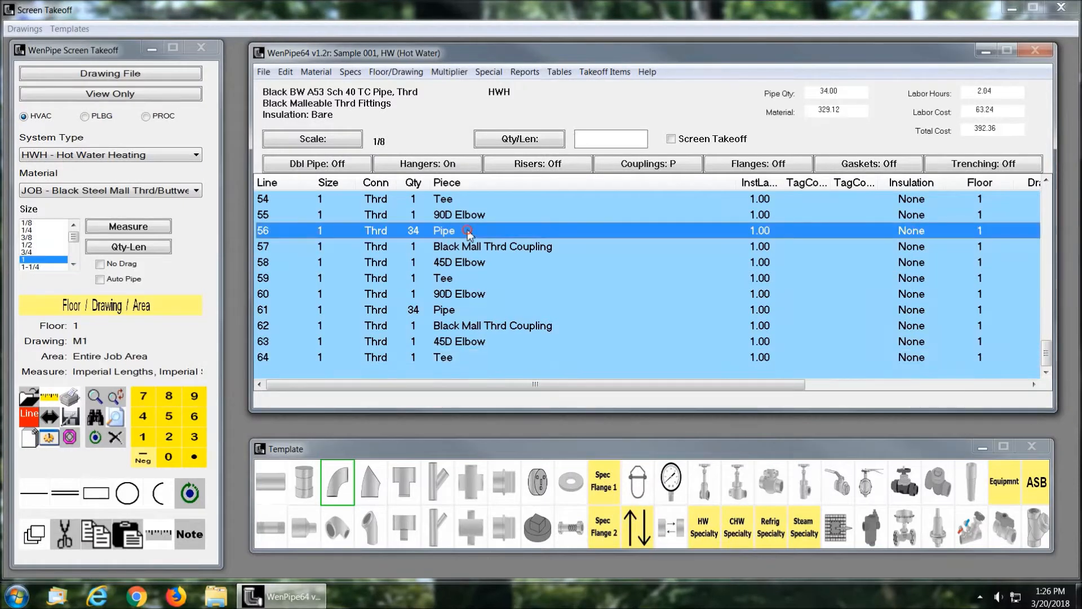
left_click(453, 293, "shift")
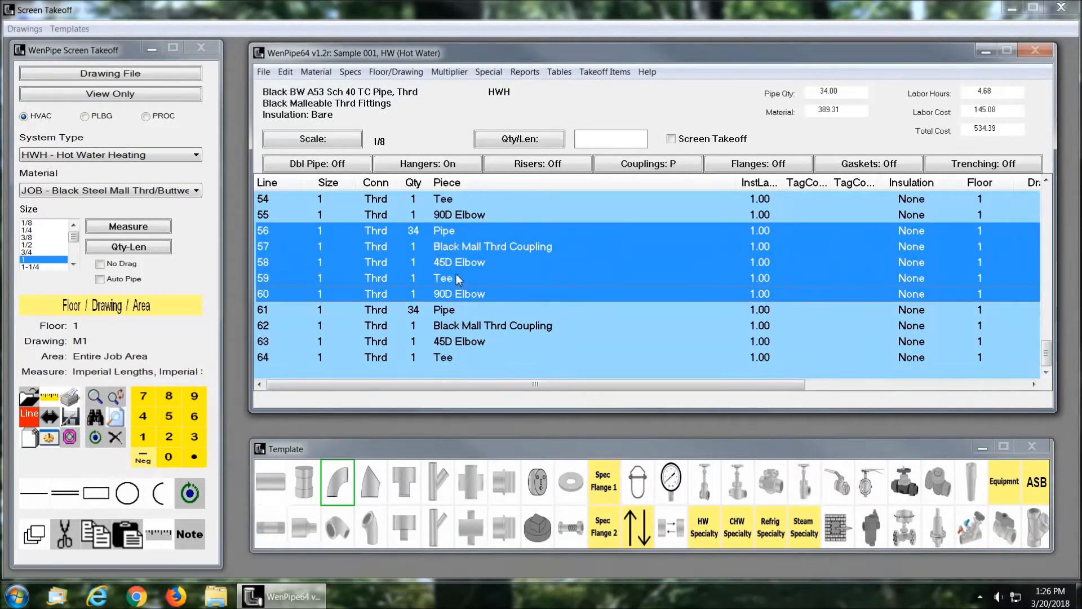
left_click(263, 72)
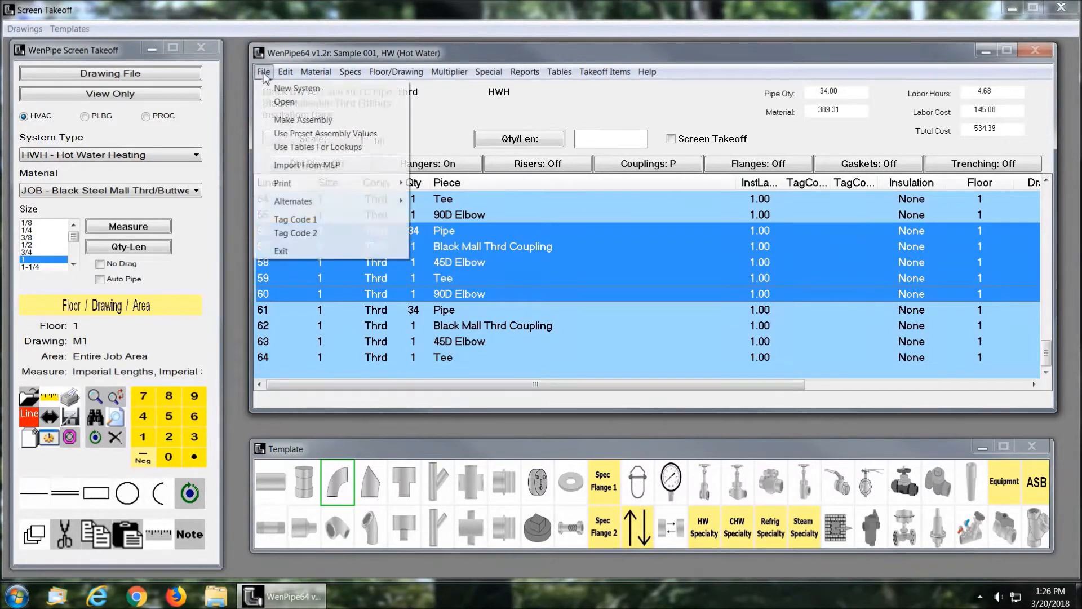
left_click(289, 121)
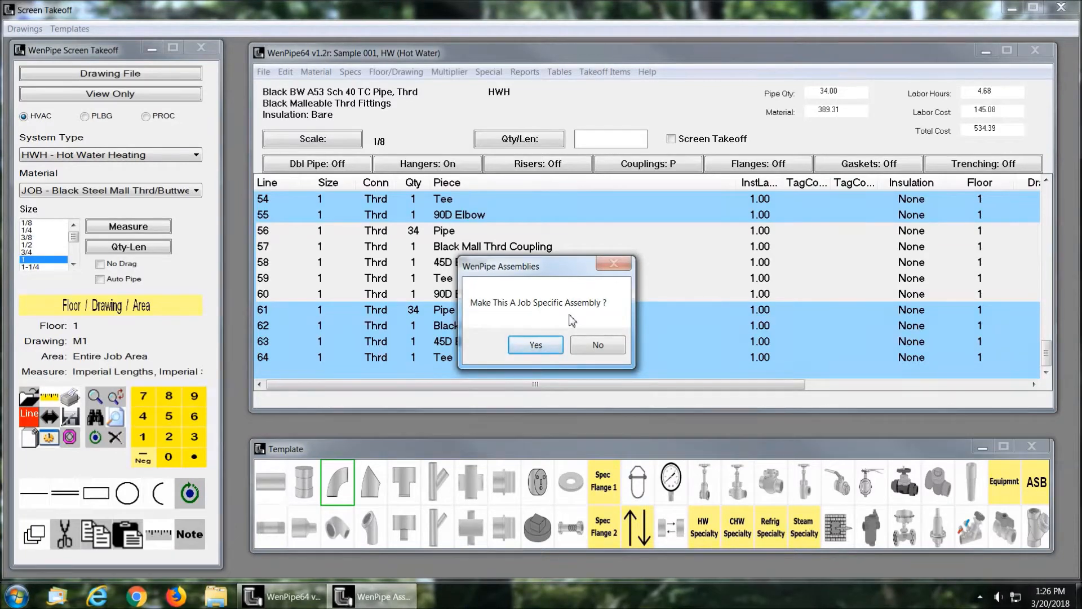
left_click(597, 346)
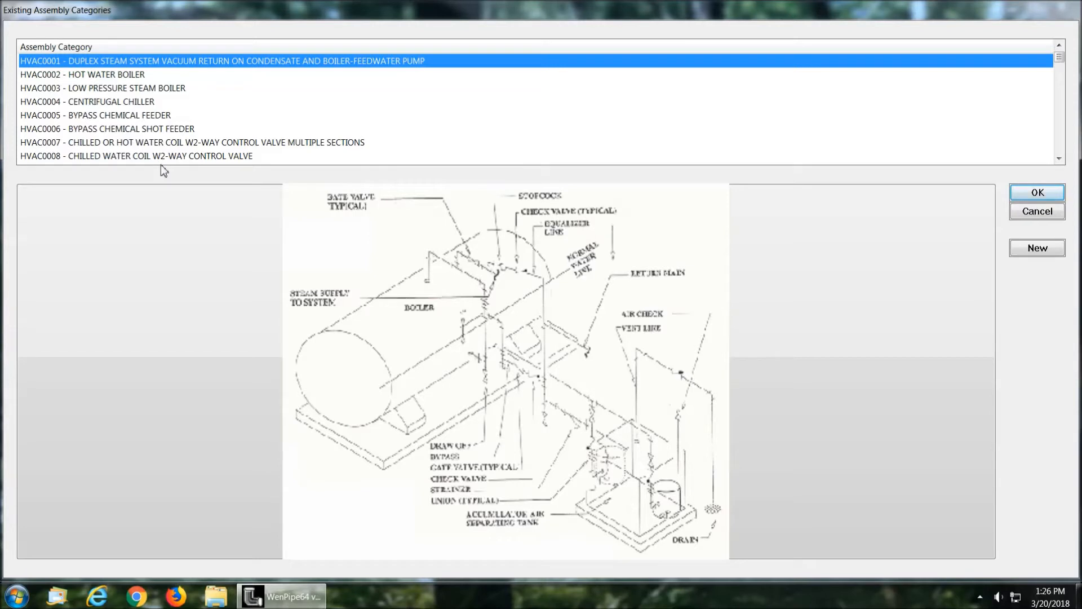
Create a new assembly category named "001 New Assembly".
left_click(1037, 249)
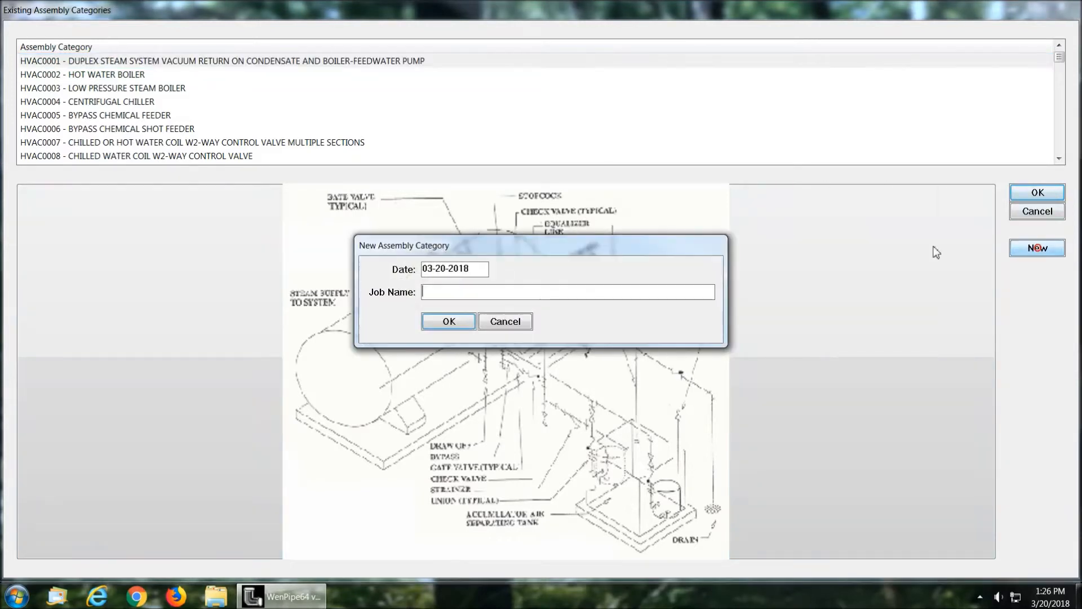
type("001New Assembly")
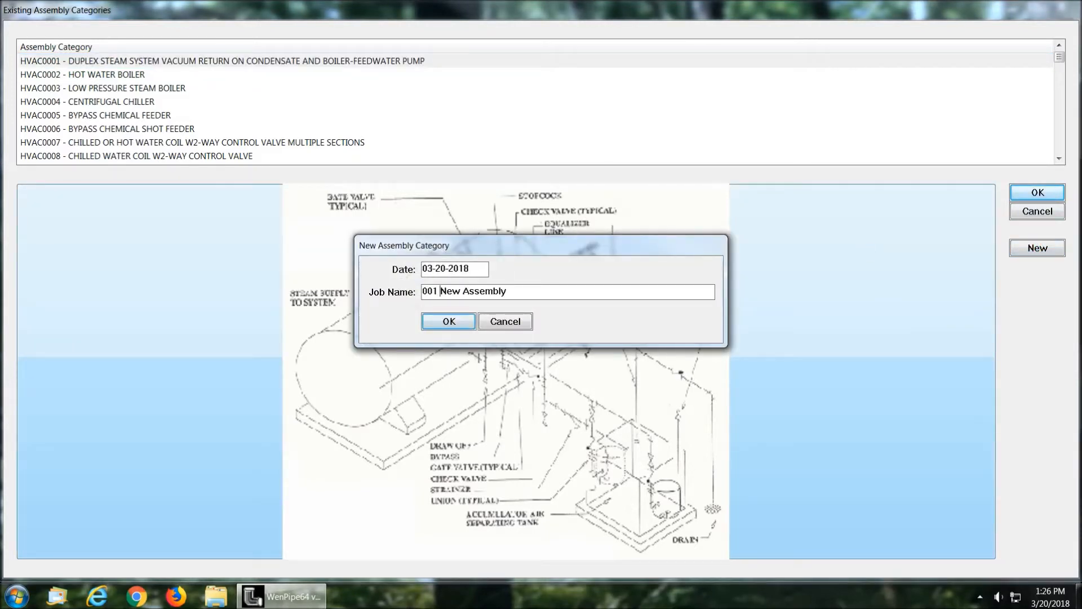
left_click(450, 320)
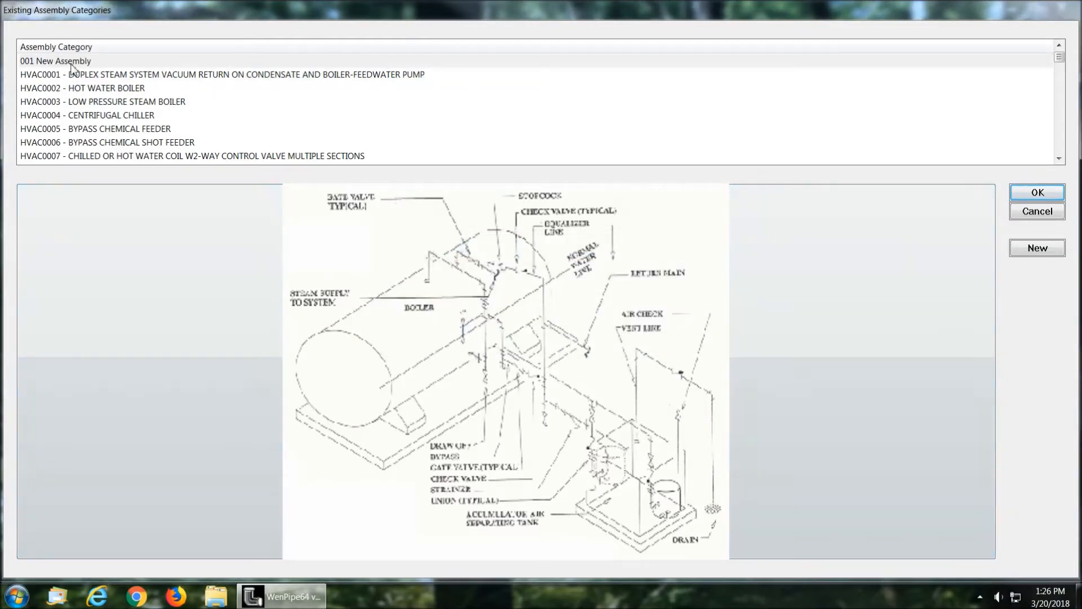
Save the assembly in the 001 New Assembly category with tag T1 and description "New Assembly".
left_click(71, 63)
left_click(1036, 194)
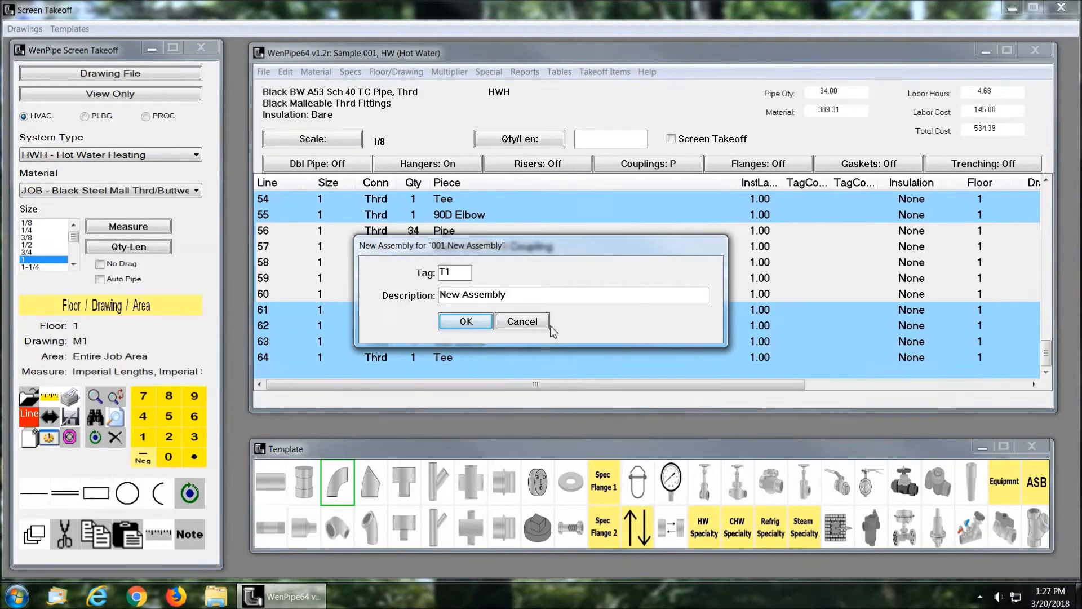
left_click(466, 322)
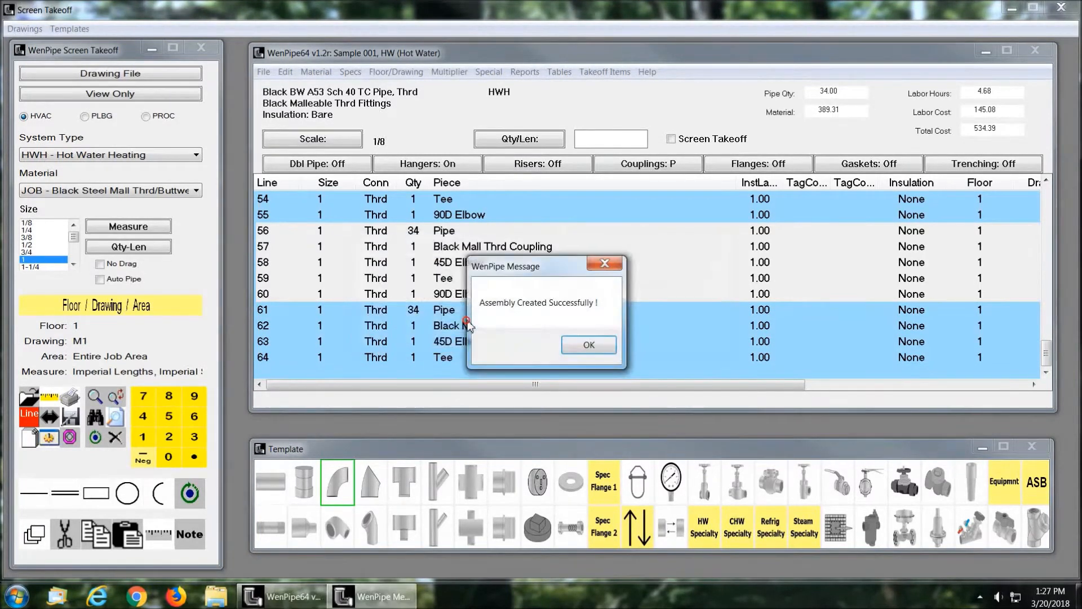
left_click(589, 345)
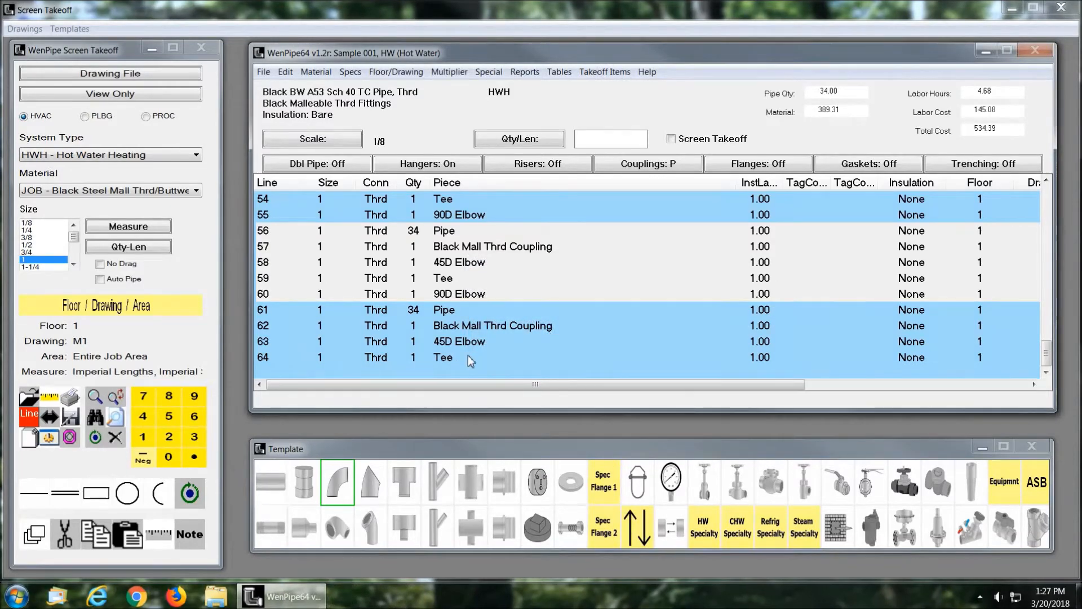
Exit the takeoff and open assembly T1 from the 001 New Assembly category to examine its items.
left_click(1061, 7)
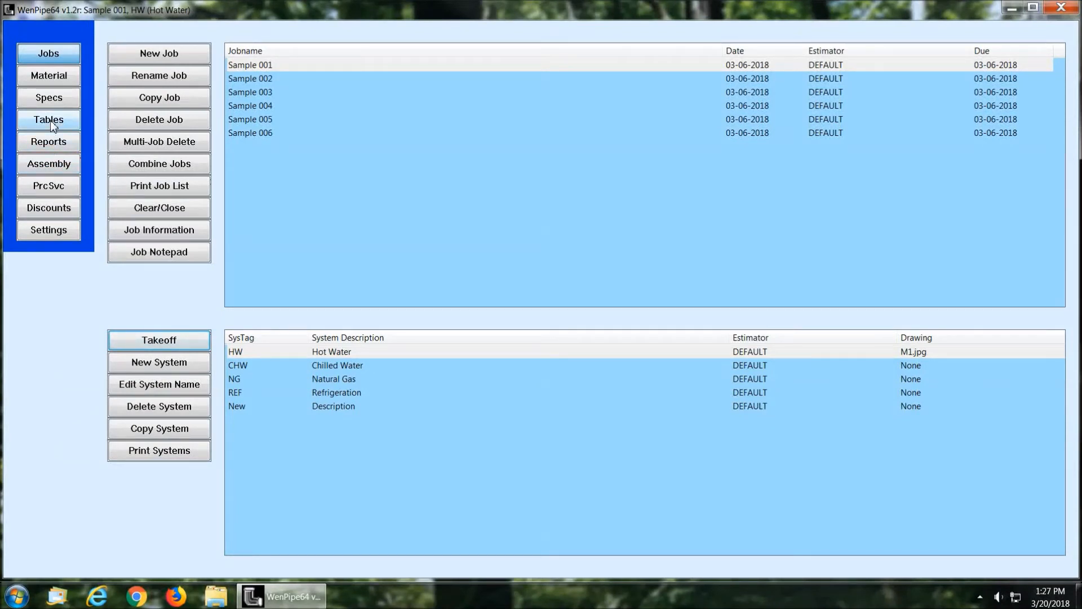
left_click(46, 168)
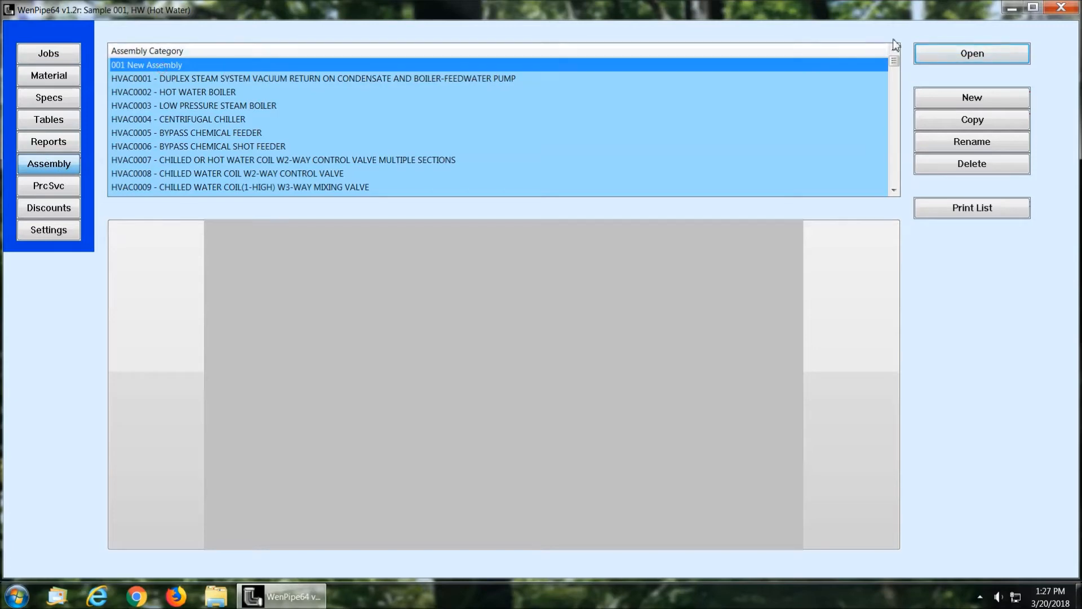
left_click(966, 54)
left_click(306, 415)
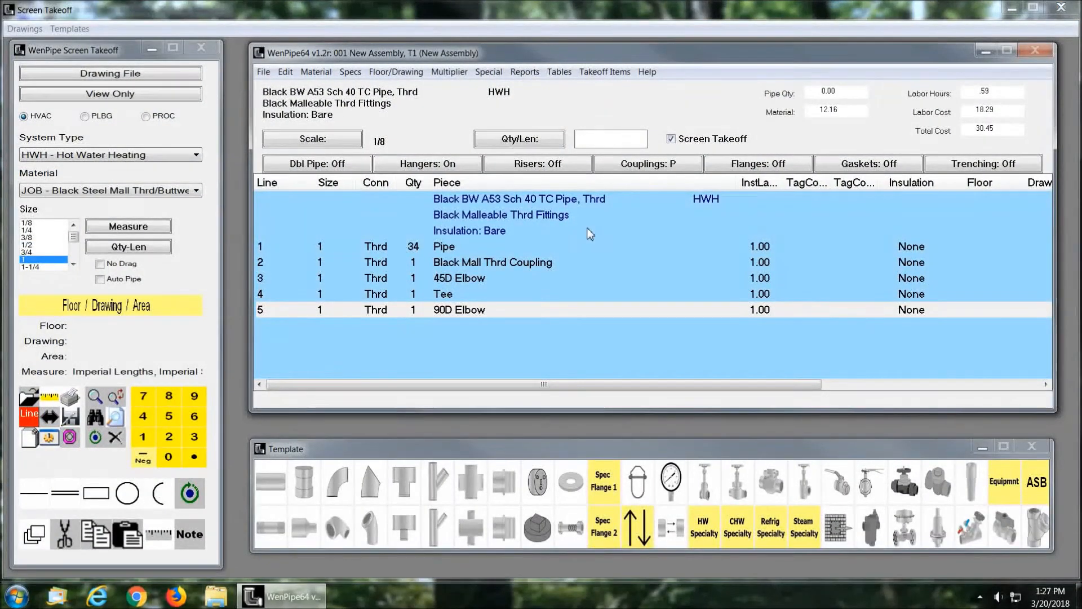
Close the assembly and reopen the takeoff of the HW Hot Water system in job Sample 001.
left_click(1062, 8)
left_click(49, 57)
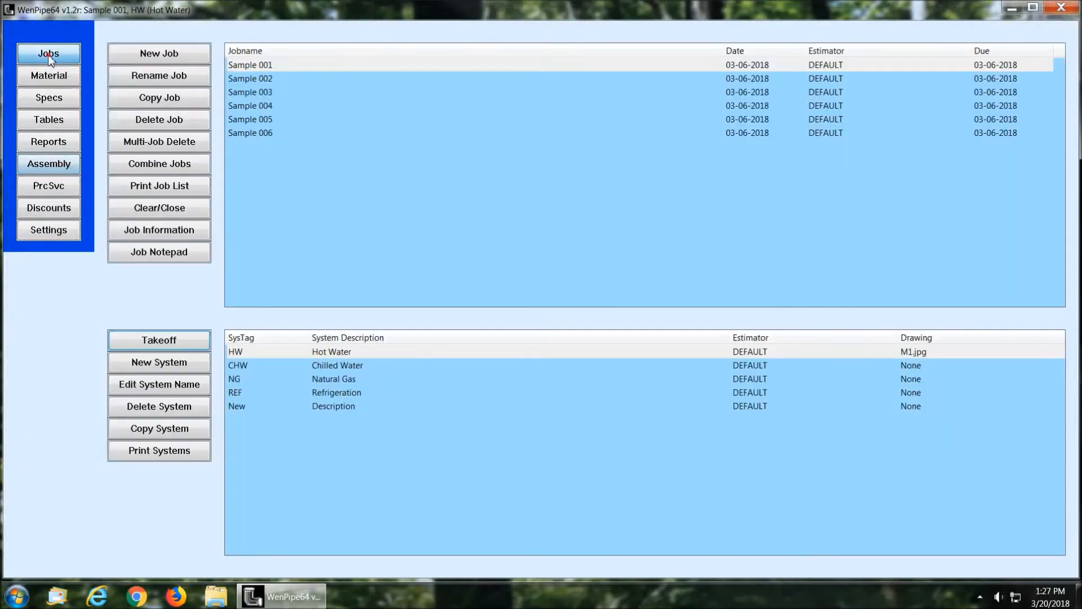
left_click(172, 344)
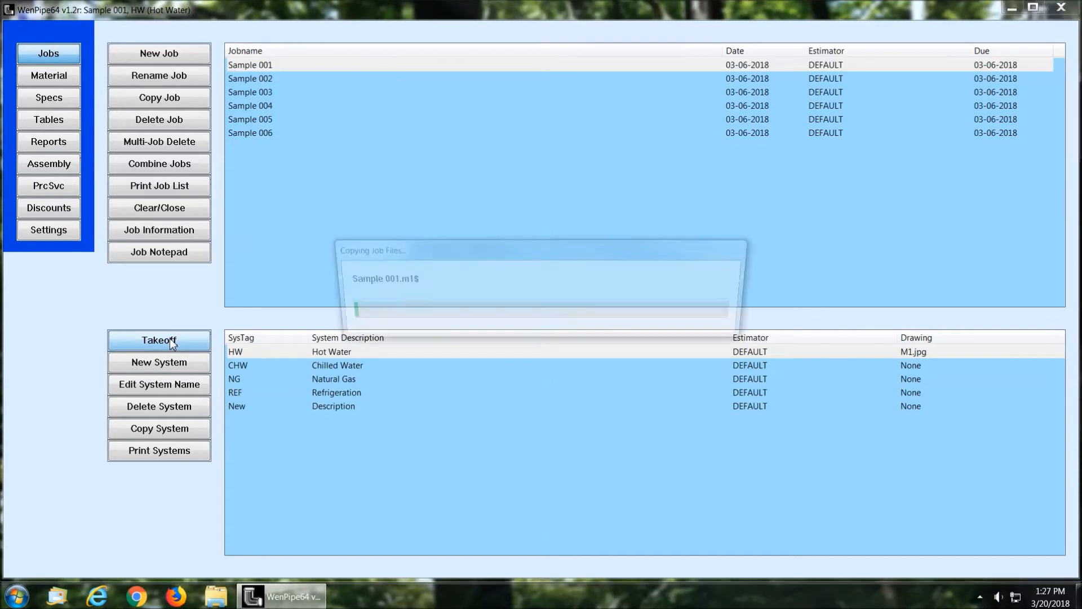
Insert assembly T1 from the 001 New Assembly category into the Hot Water takeoff and check its start and end lines.
left_click(437, 358)
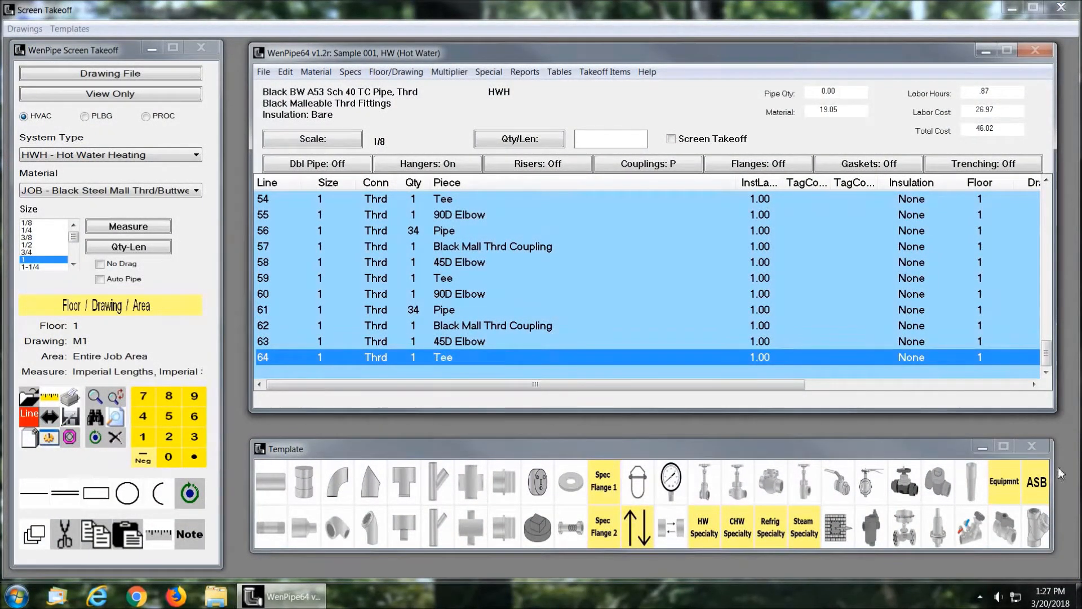
left_click(1037, 483)
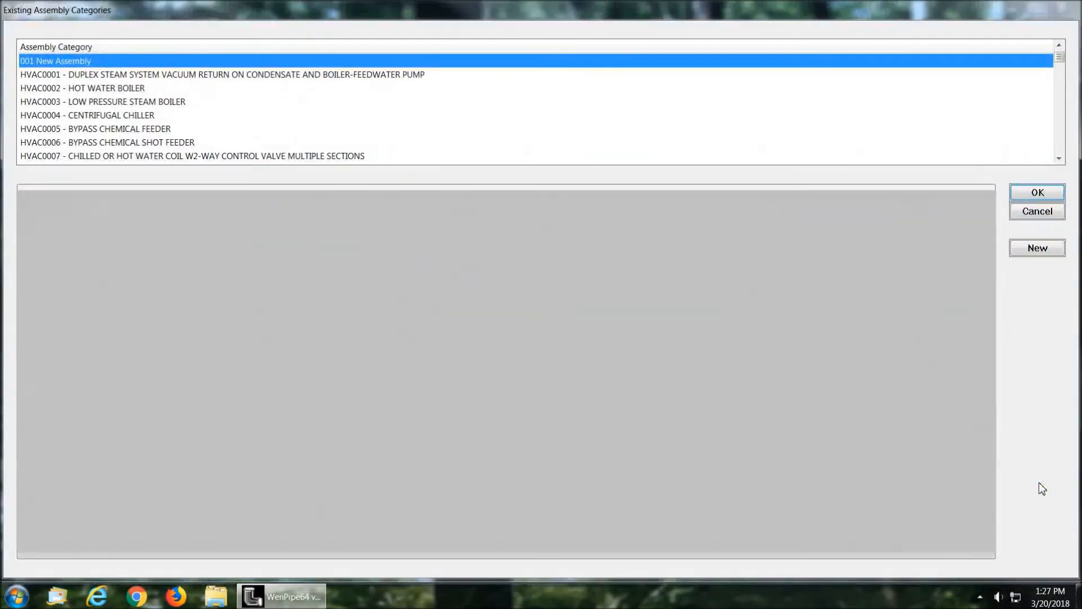
left_click(97, 77)
left_click(95, 62)
left_click(1037, 195)
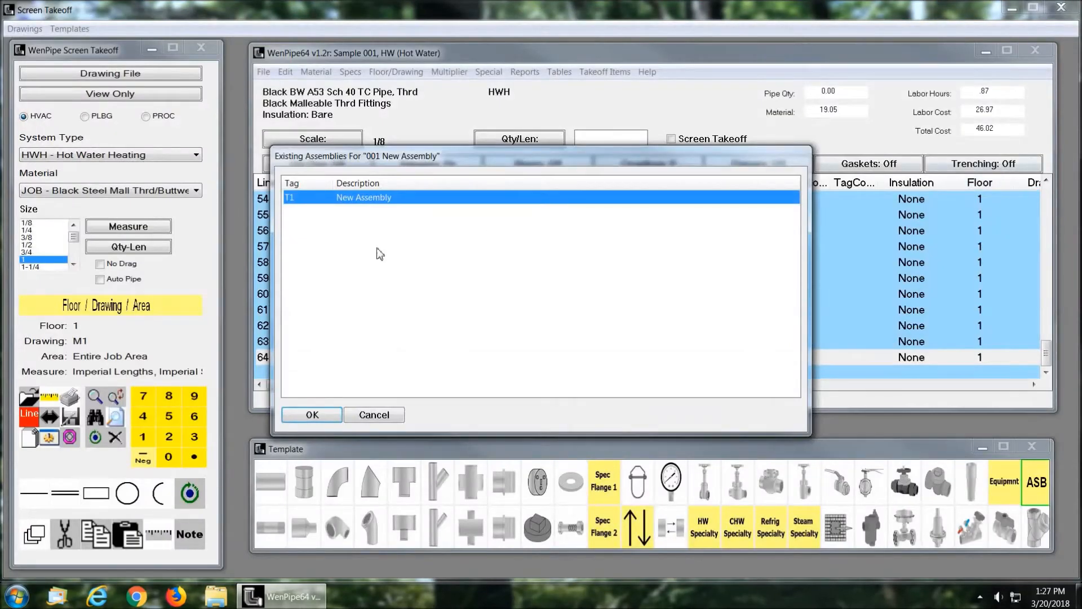
left_click(314, 415)
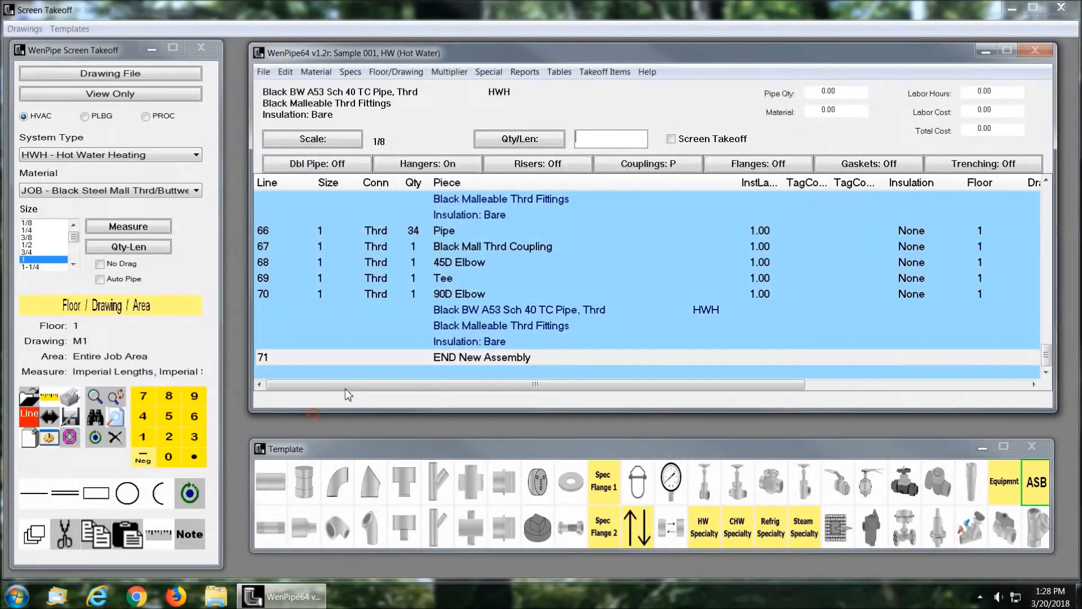
left_click_drag(1046, 355, 1052, 345)
left_click(462, 275)
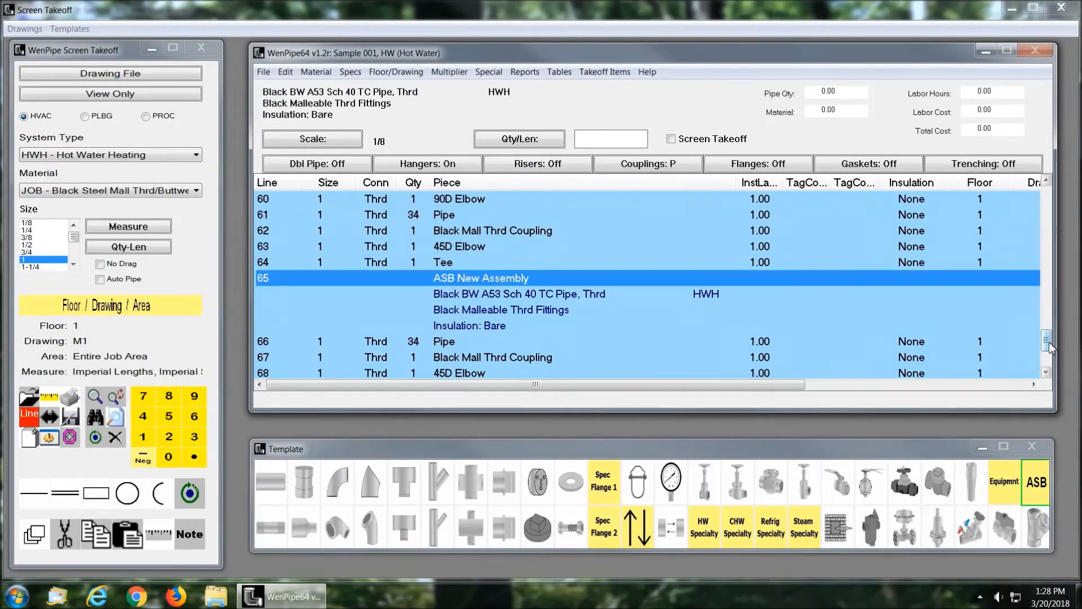
left_click_drag(1050, 346, 1058, 382)
left_click(477, 358)
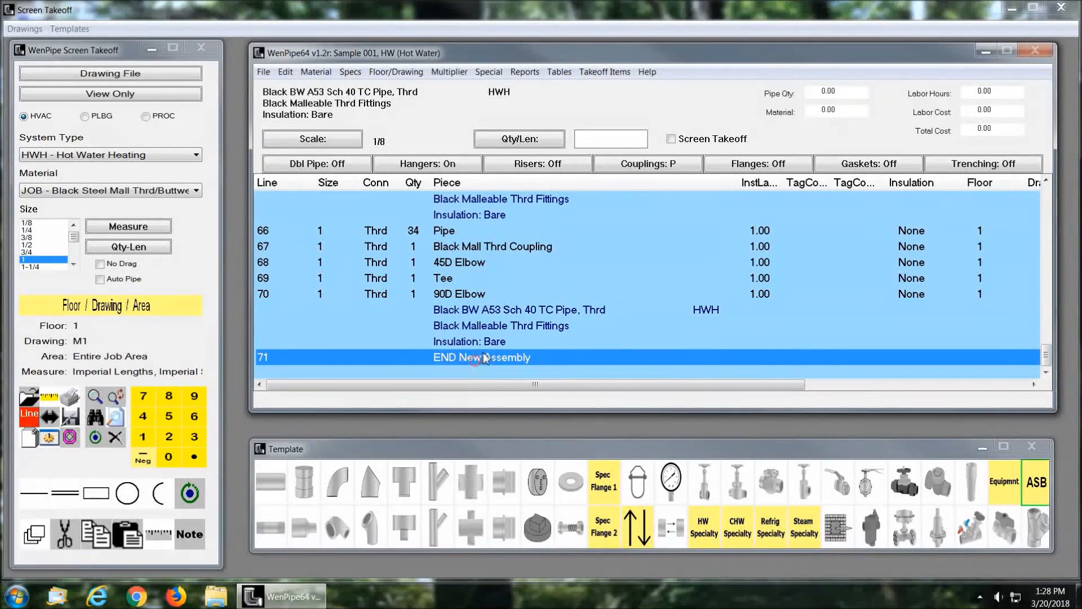
Add a size 1 pipe run with quantity 100 and one 90D Elbow below the assembly.
left_click(285, 486)
left_click(286, 486)
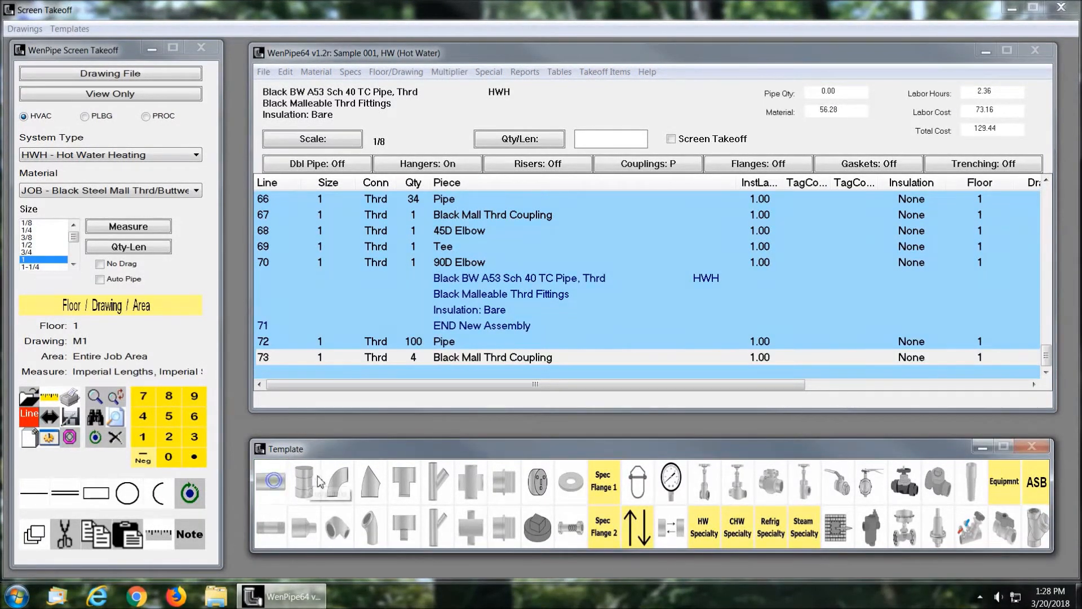
left_click(337, 485)
left_click(678, 231)
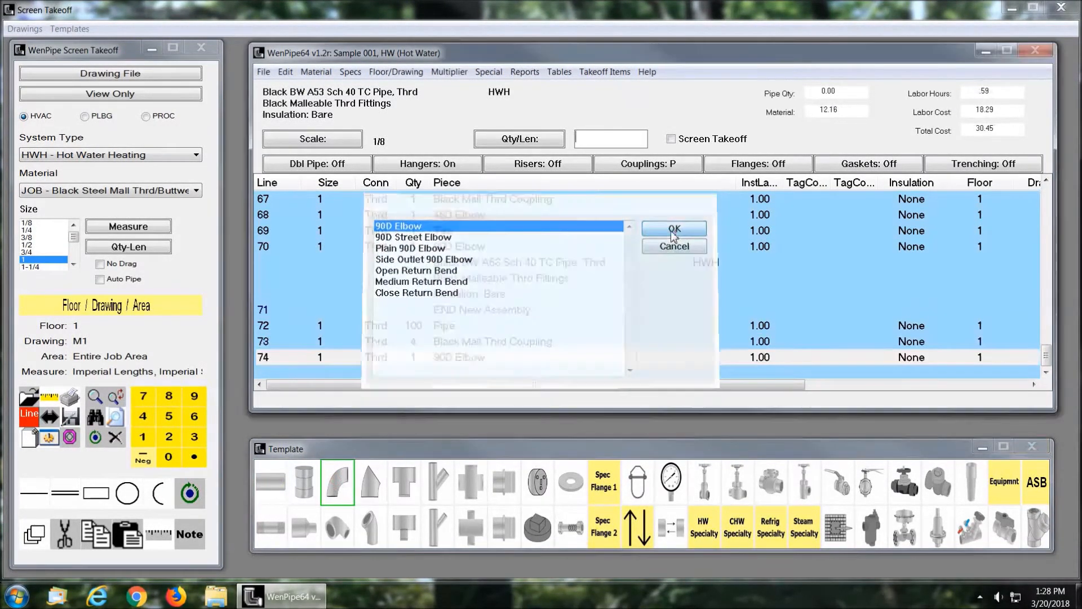
left_click(264, 72)
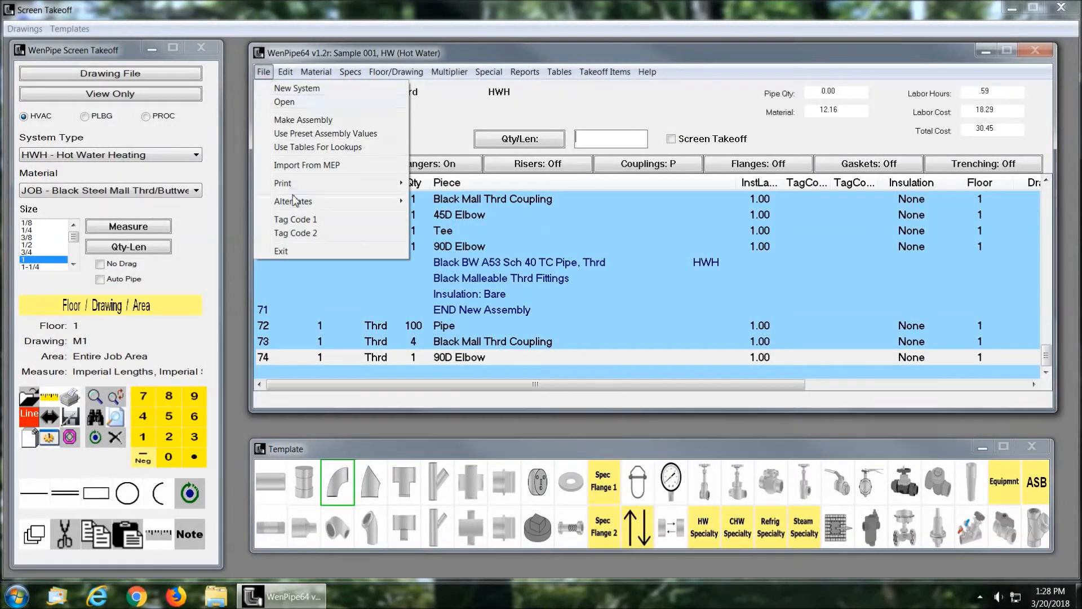
mouse_move(294, 188)
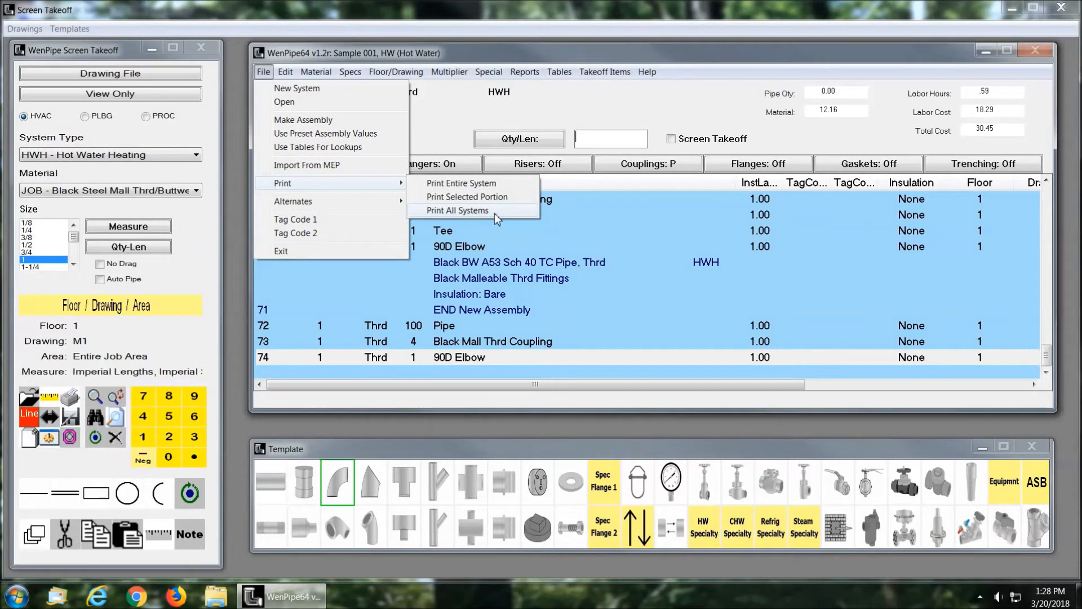
left_click(432, 364)
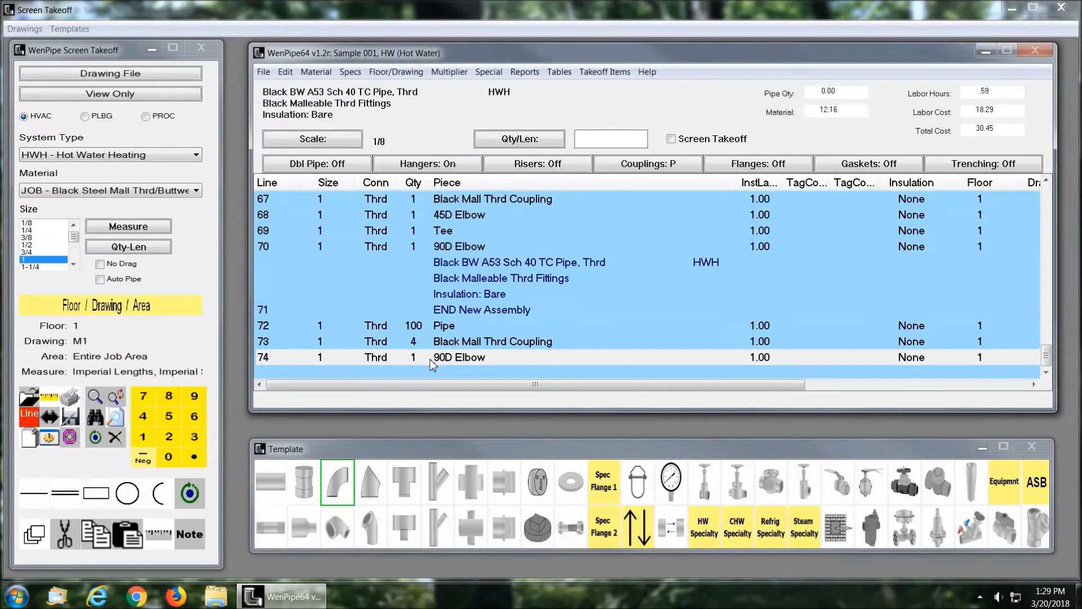
Start an alternate add named "Alt Add 1" and enter a size 1 pipe with quantity 100 and one 90D Elbow in it.
left_click(263, 72)
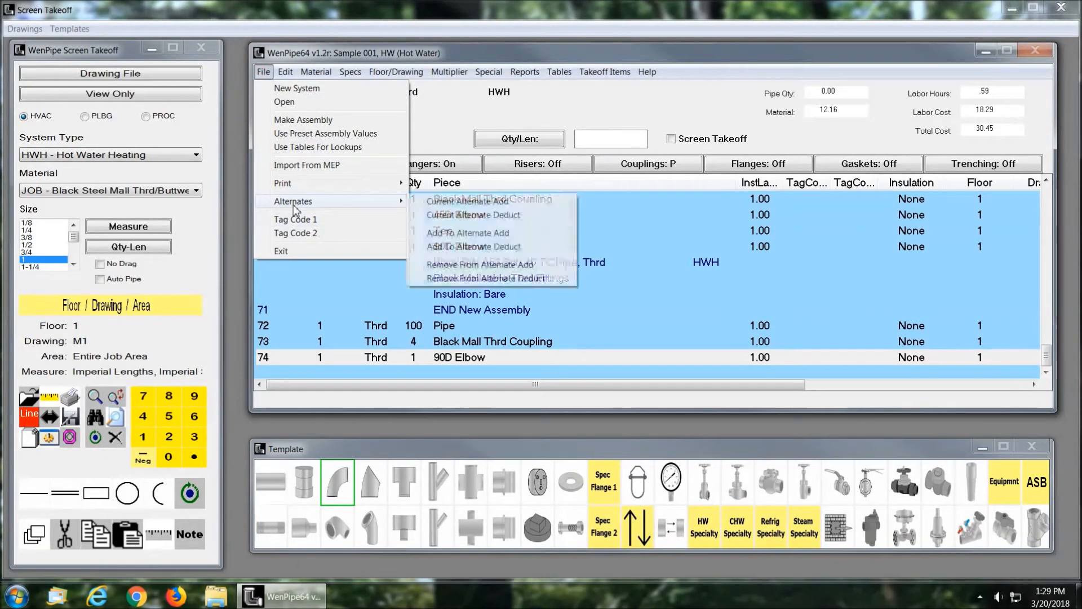
left_click(470, 201)
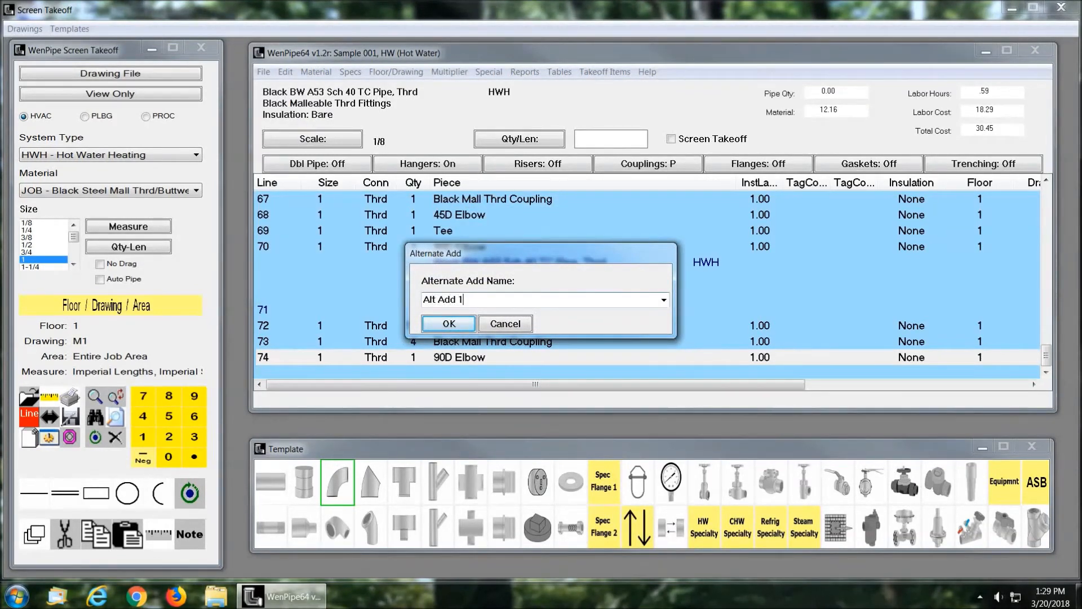
left_click(455, 322)
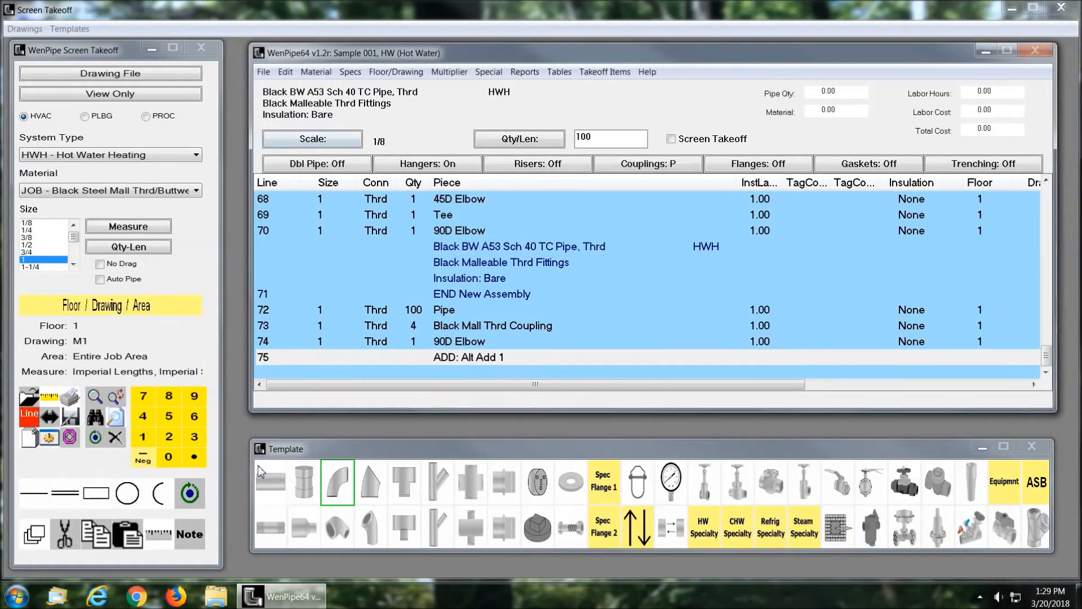
left_click(337, 482)
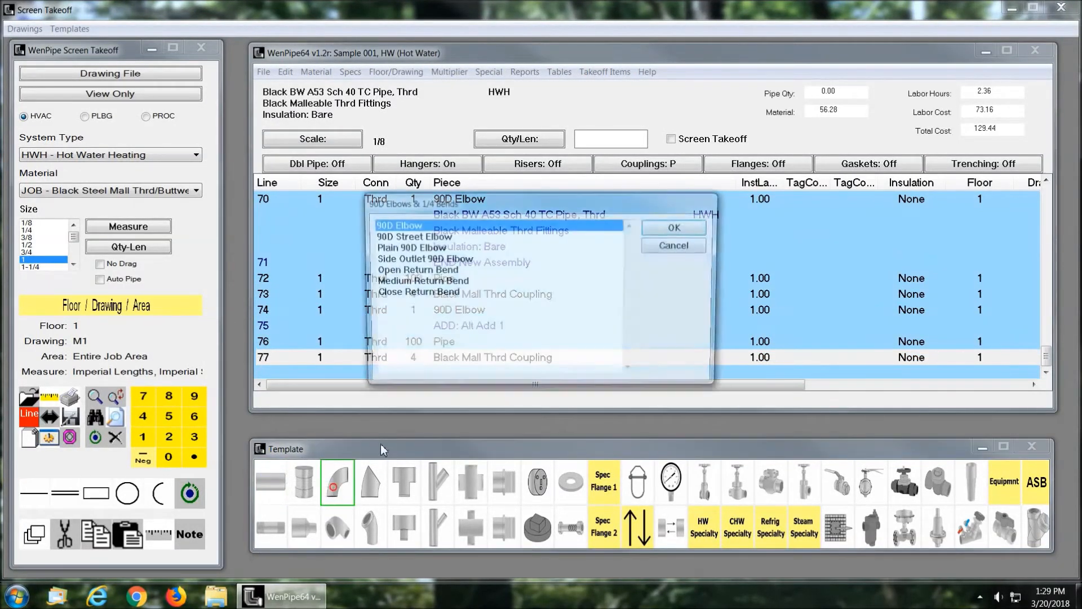
left_click(678, 227)
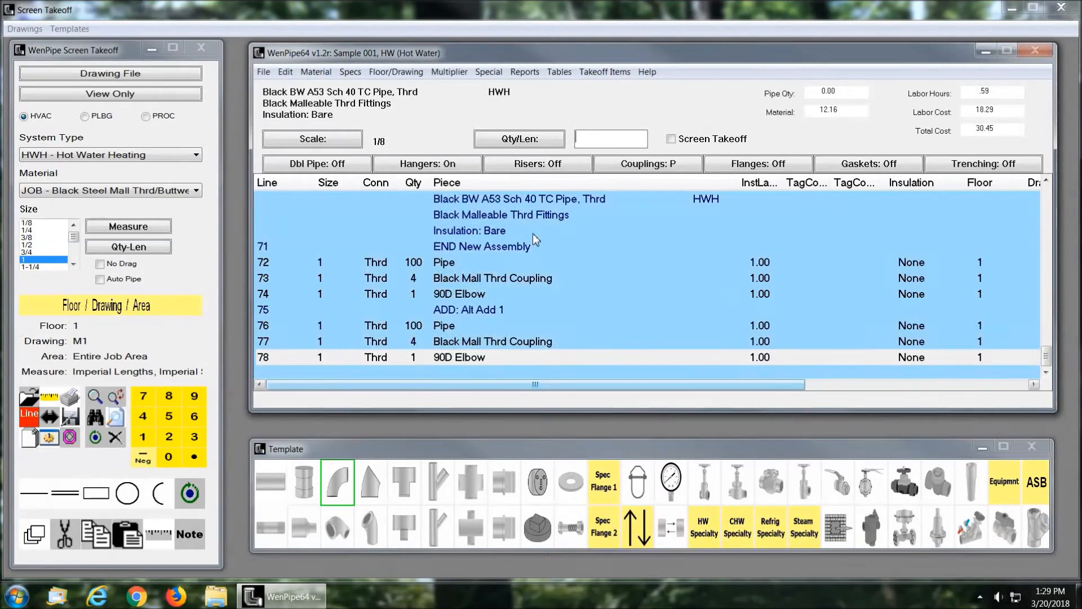
End the current alternate add and check the takeoff lines it encloses.
left_click(263, 72)
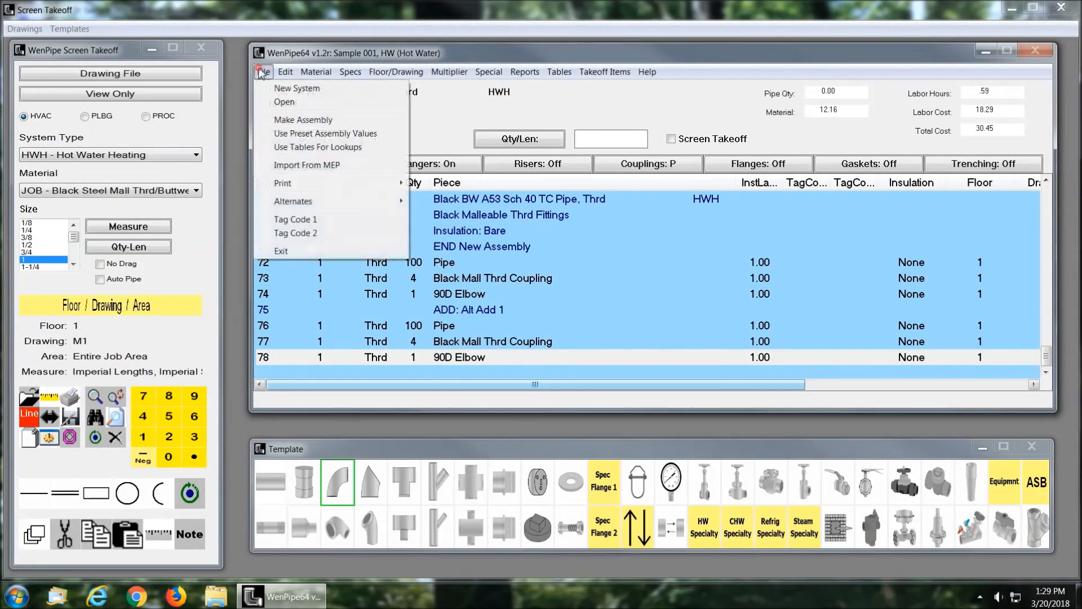
mouse_move(305, 204)
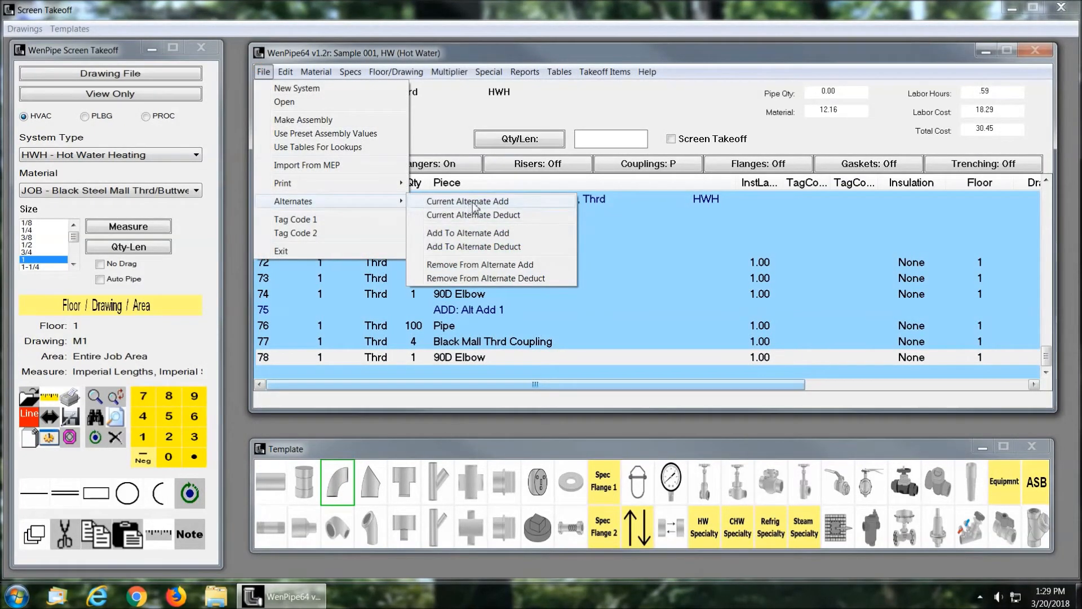
left_click(477, 203)
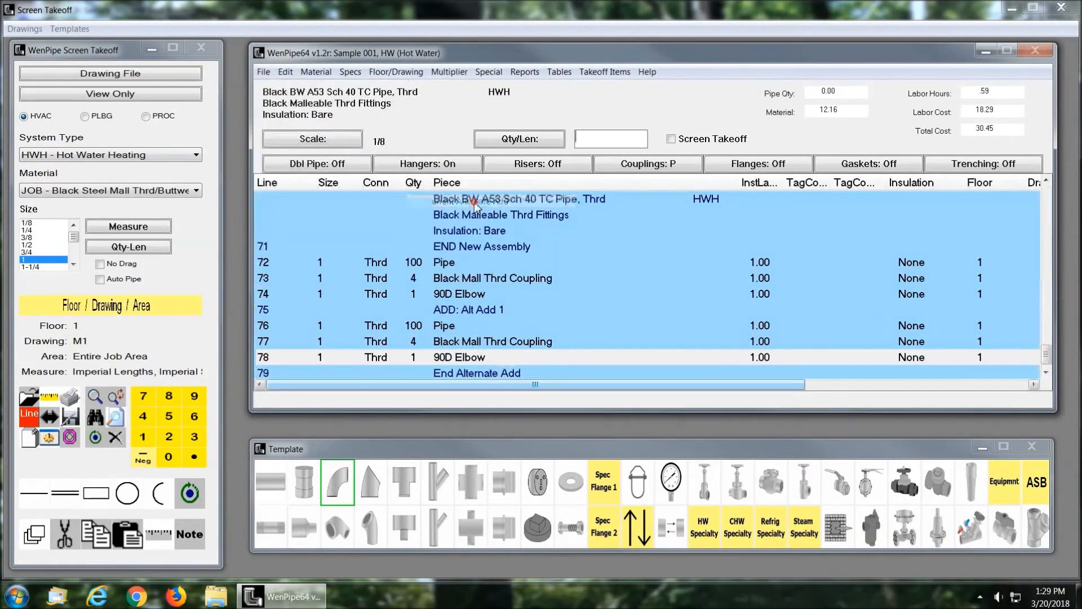
left_click(463, 310)
left_click(450, 373)
left_click(460, 313)
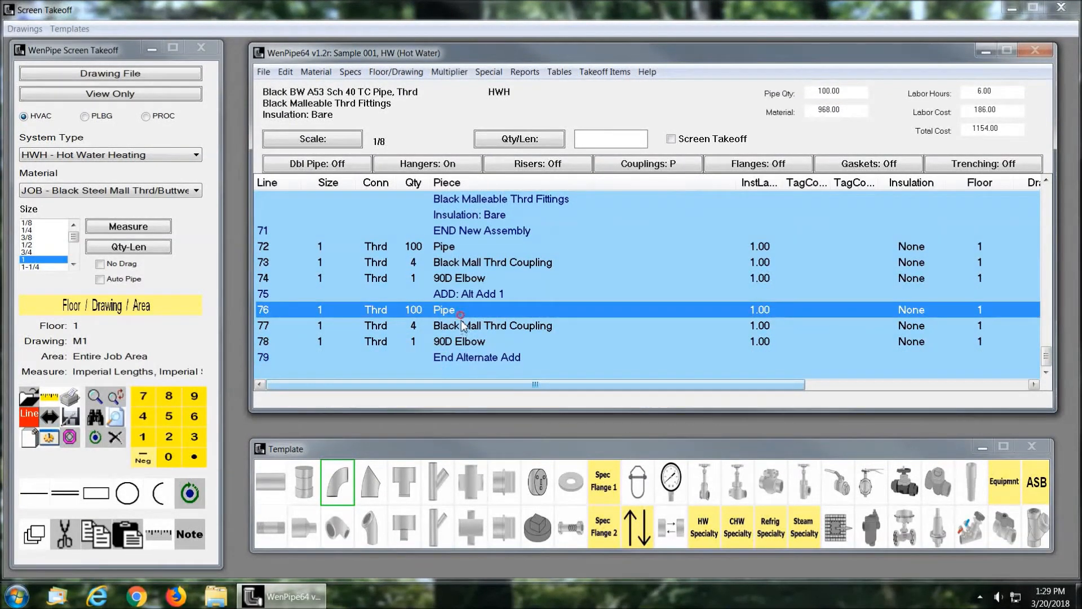
left_click(456, 320)
left_click(452, 340)
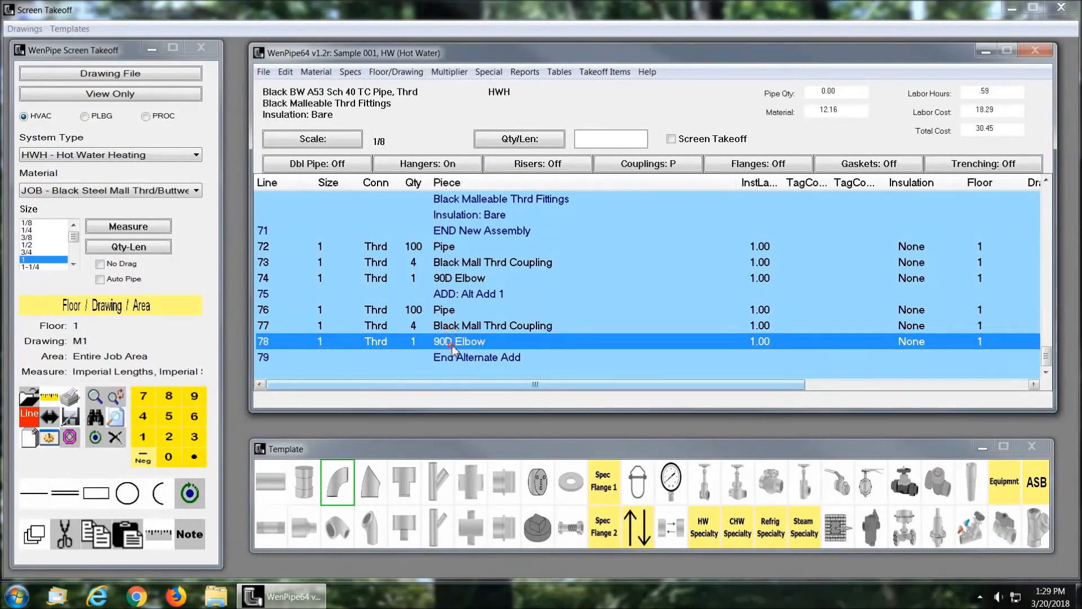
left_click(445, 356)
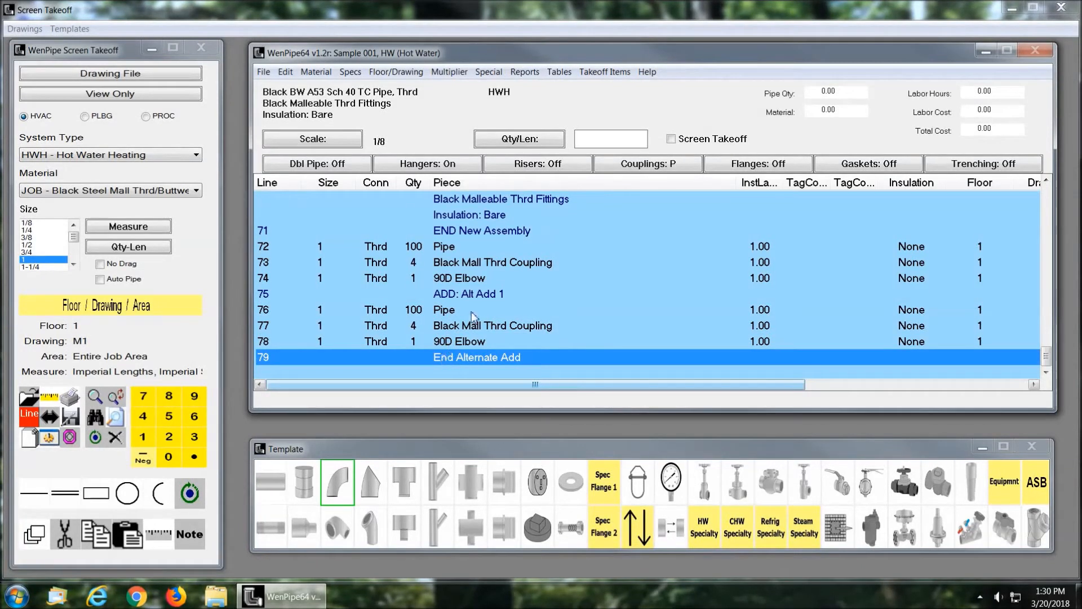
Add a size 1 pipe with quantity 100 below the alternate add, and start an alternate deduct named "Deduct 1".
left_click(591, 142)
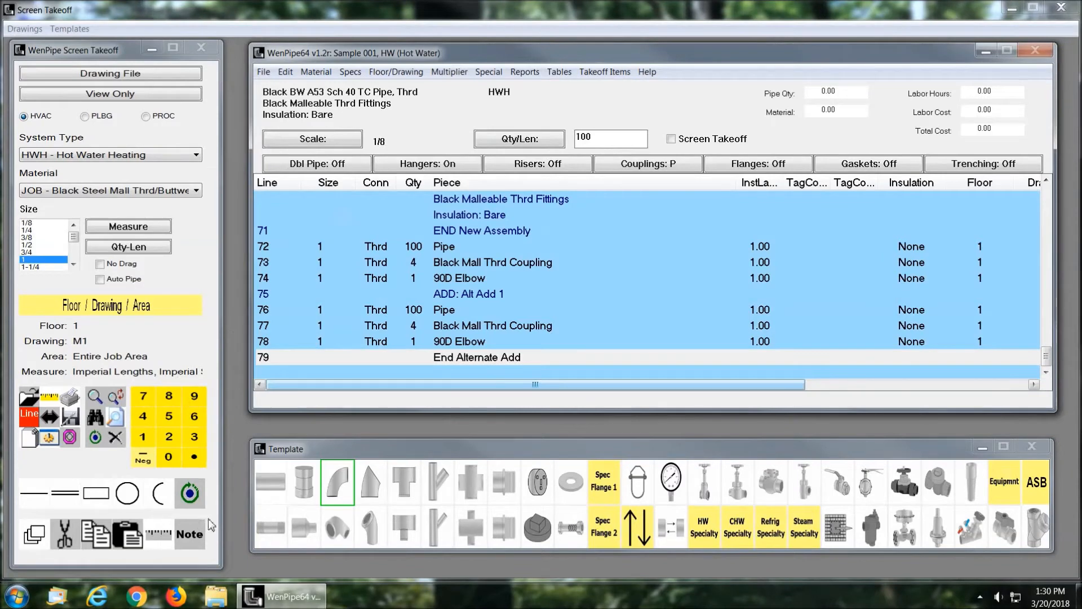
left_click(269, 495)
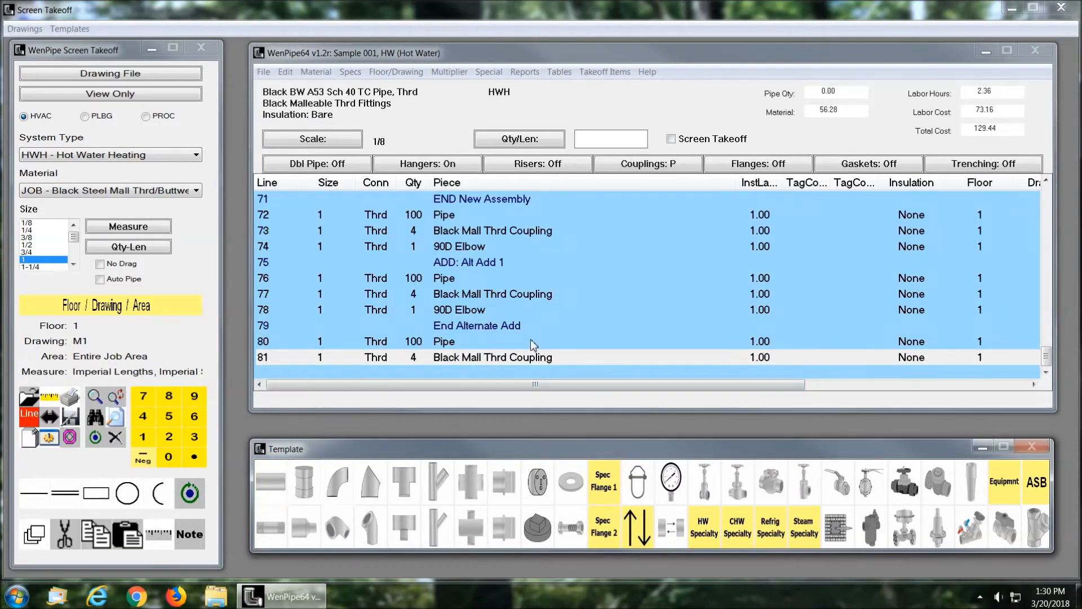
left_click(264, 72)
mouse_move(309, 202)
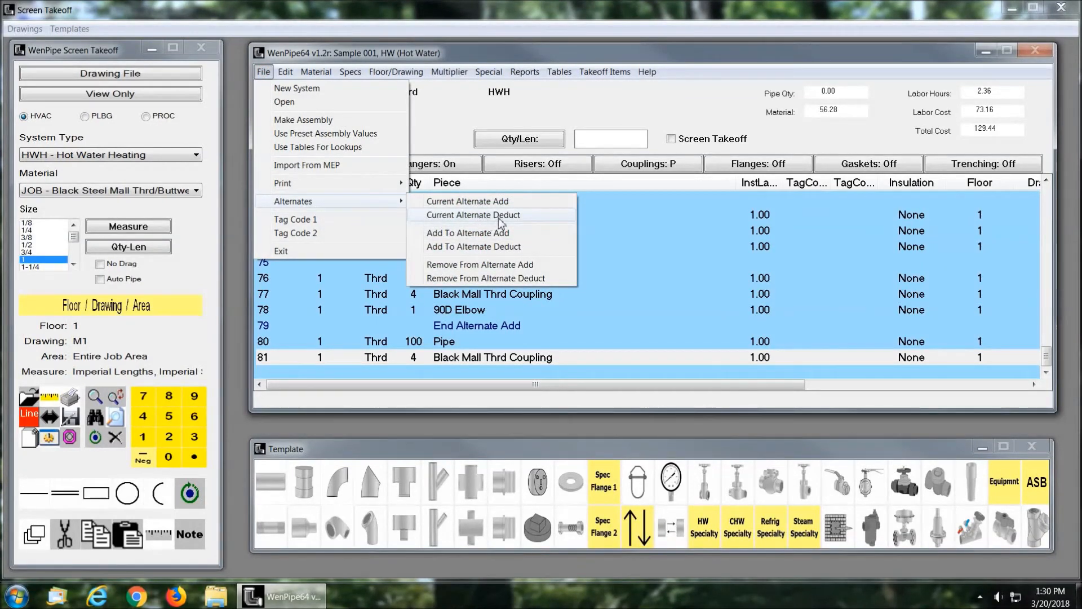
left_click(497, 216)
type("Deduct 1")
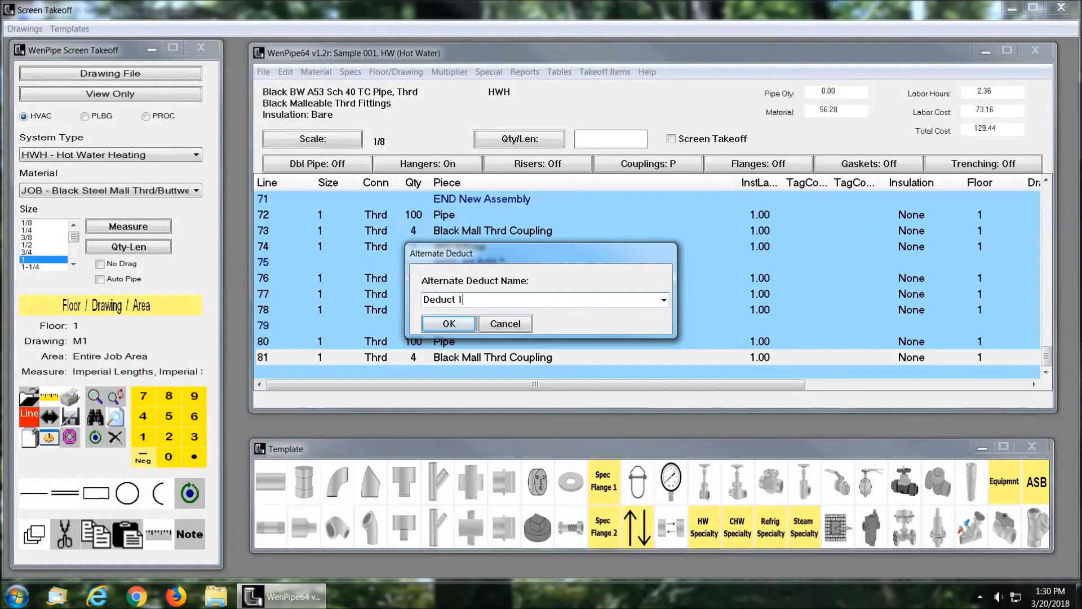
left_click(449, 323)
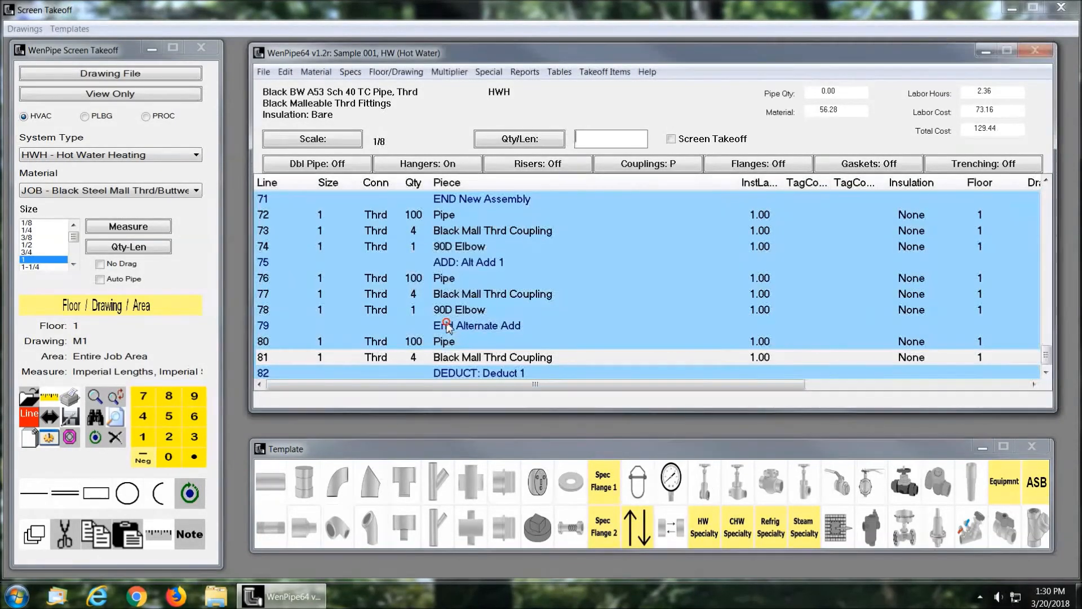
Enter a size 1 pipe with quantity 100, one 90D Elbow and one Tee in the Deduct 1 alternate.
left_click(278, 480)
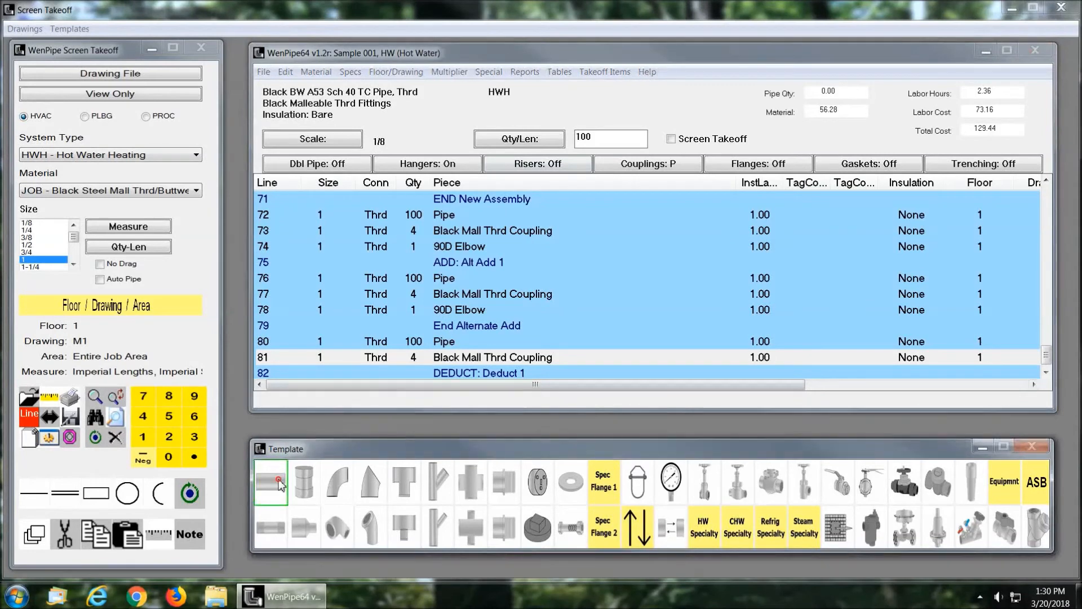
left_click(340, 482)
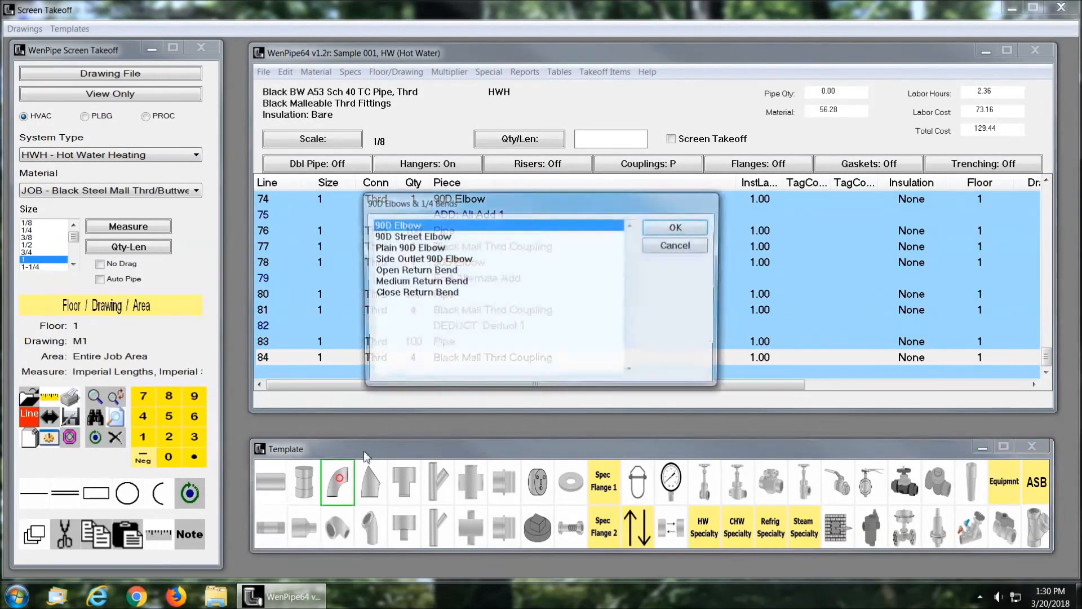
left_click(677, 231)
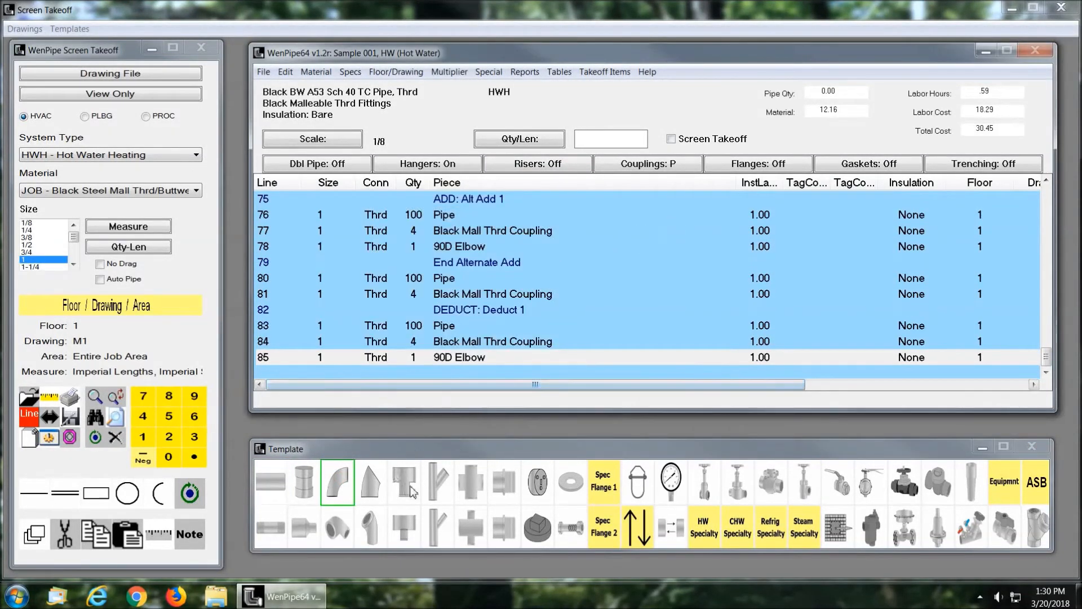
left_click(395, 486)
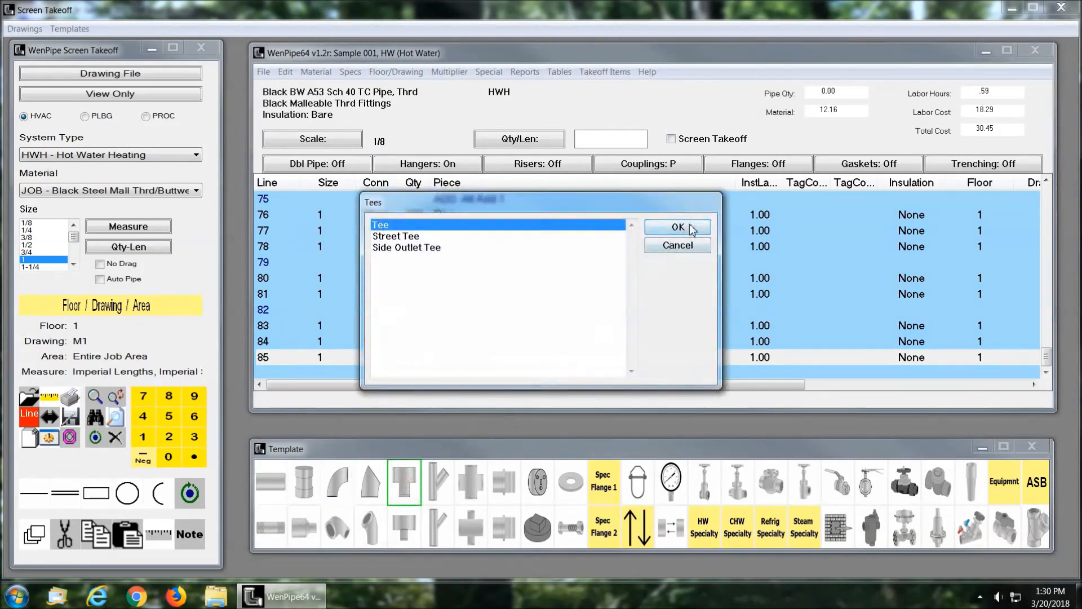
left_click(657, 229)
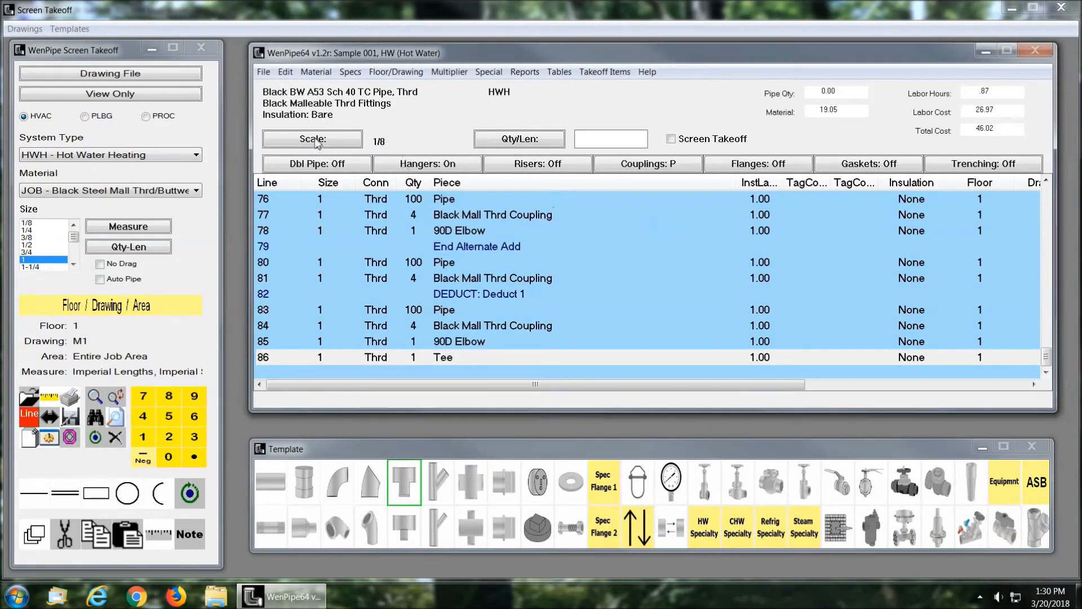
End the current alternate deduct after the Tee line.
left_click(264, 72)
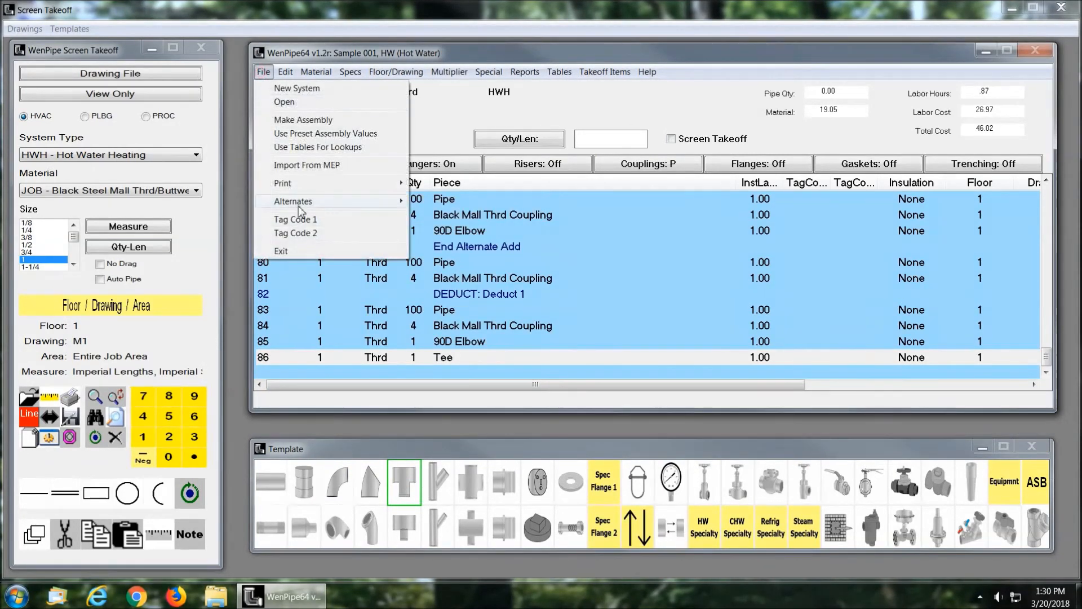
mouse_move(309, 204)
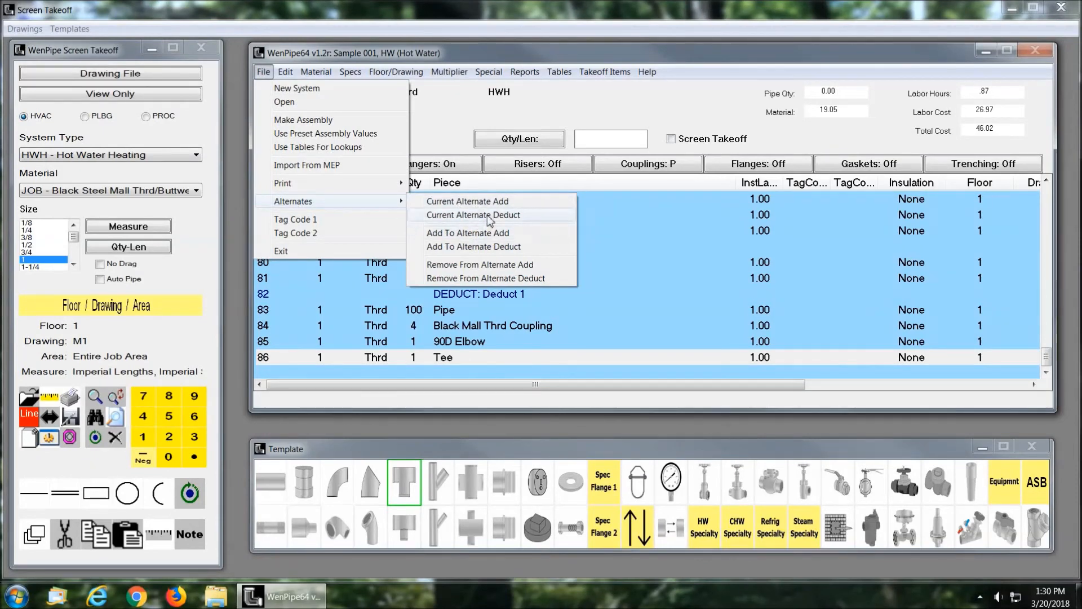
left_click(515, 214)
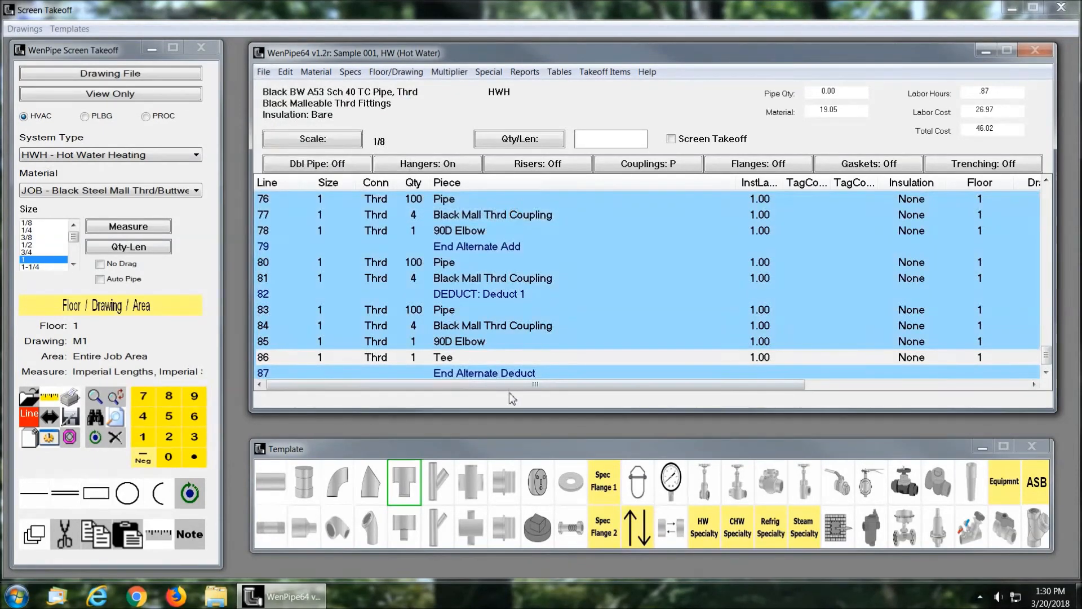
Check the alternate add and deduct boundary lines, and add a size 1 pipe with quantity 100 below the end of Deduct 1.
left_click(475, 292)
left_click(462, 374)
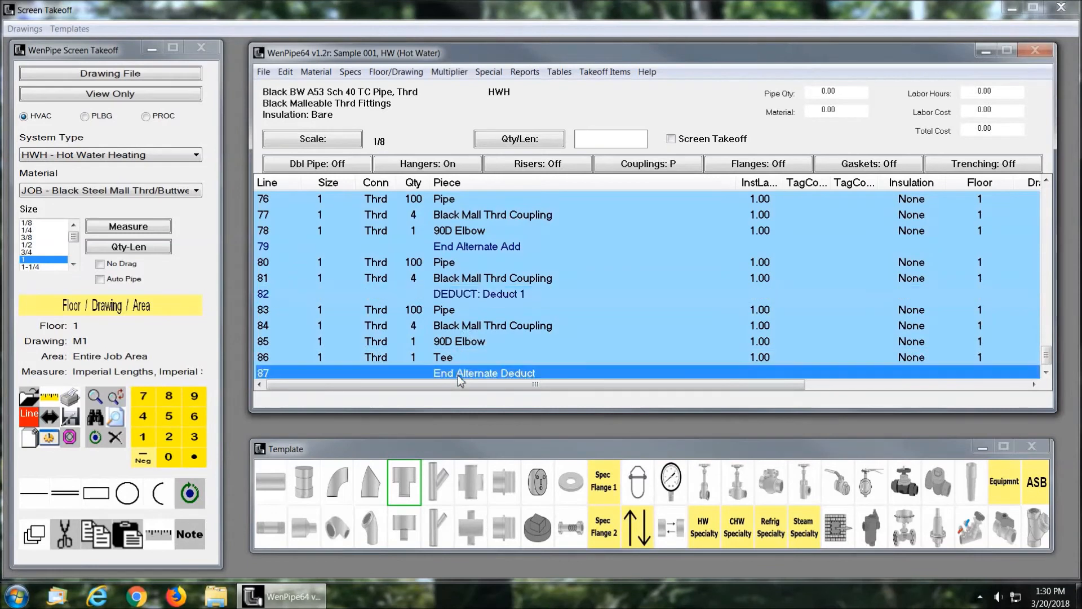
left_click(466, 232)
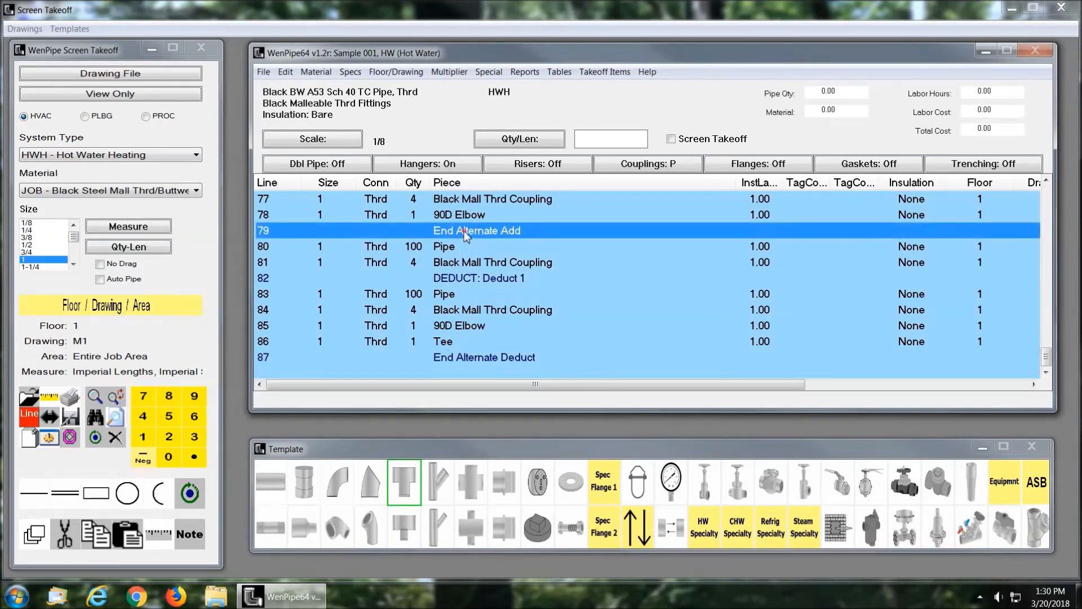
left_click(458, 279)
left_click(464, 364)
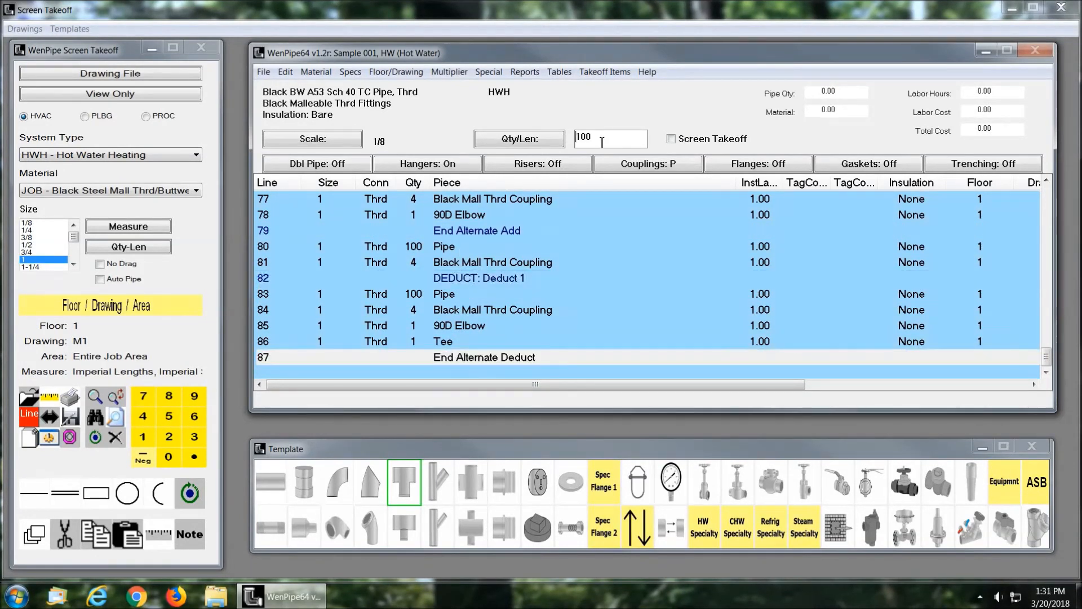
left_click(273, 487)
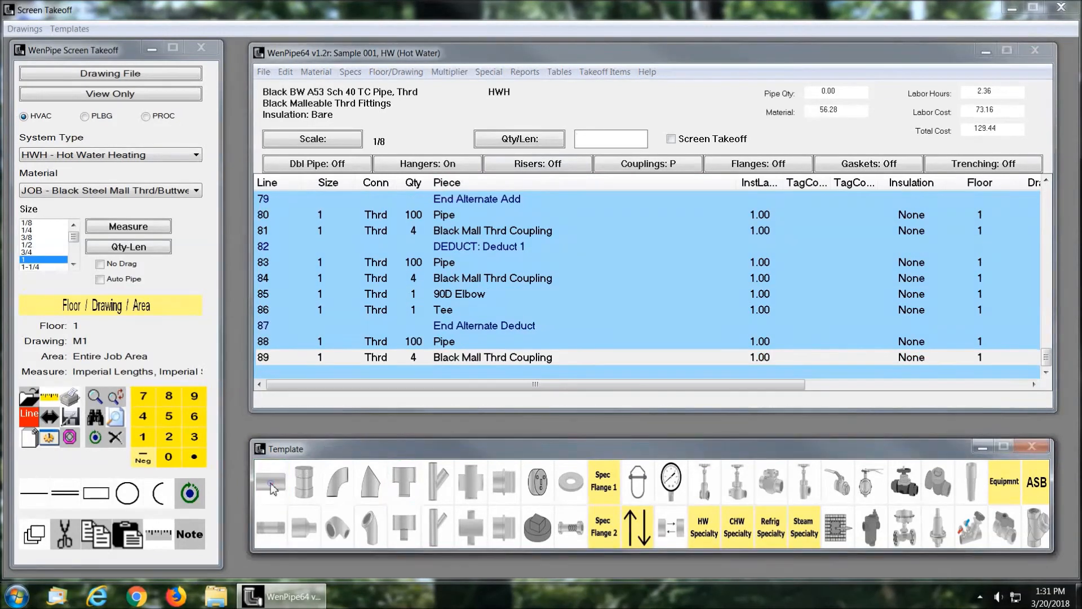
left_click(264, 71)
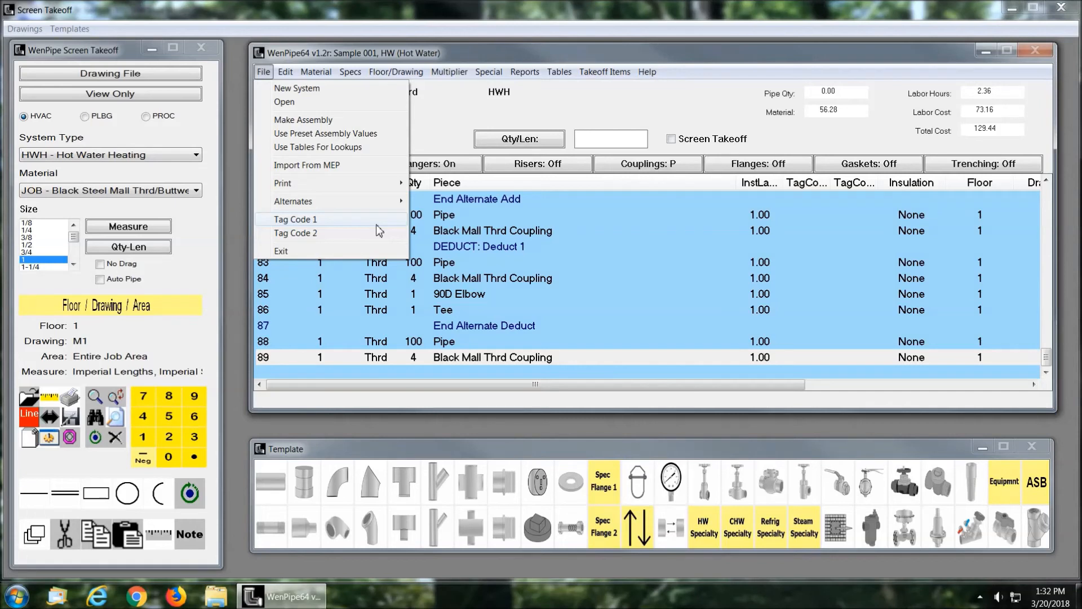
mouse_move(338, 208)
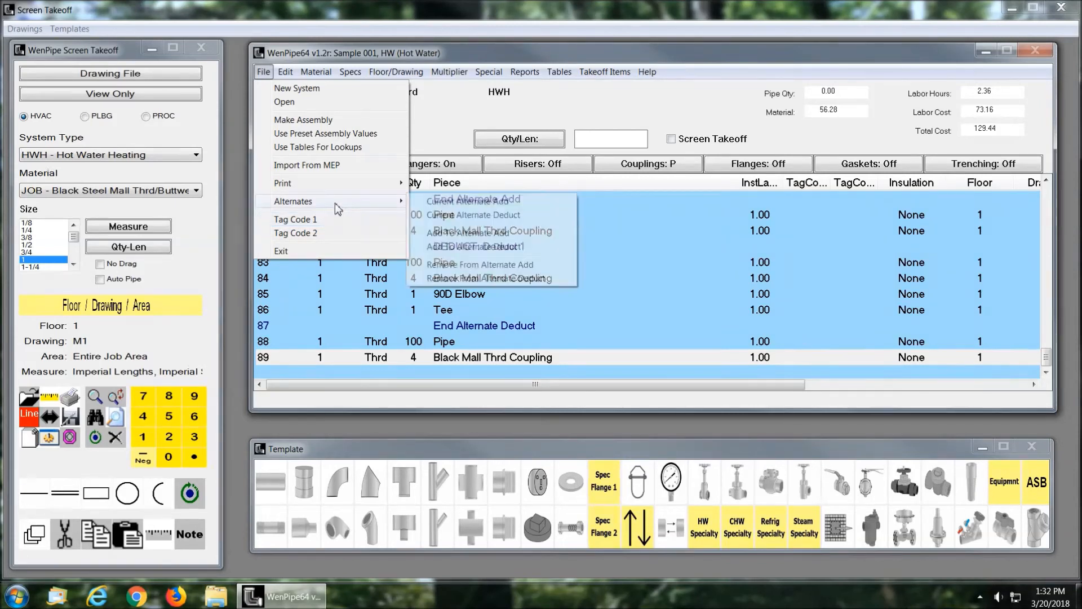
left_click(484, 276)
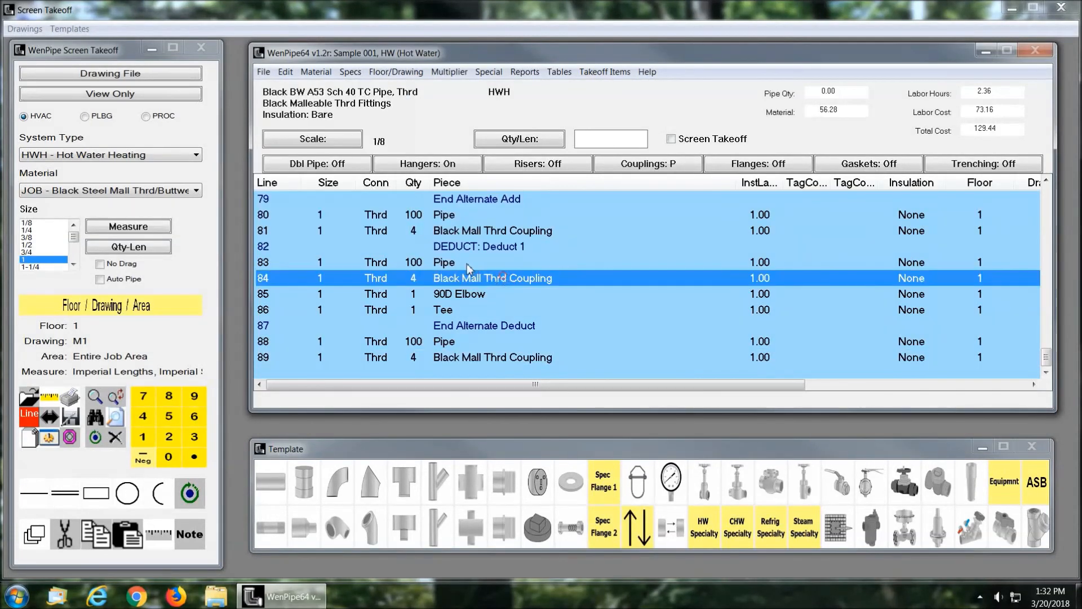
Assign Tag Code 1 "G1" to the pipe and the coupling inside the Deduct 1 alternate.
left_click(455, 265)
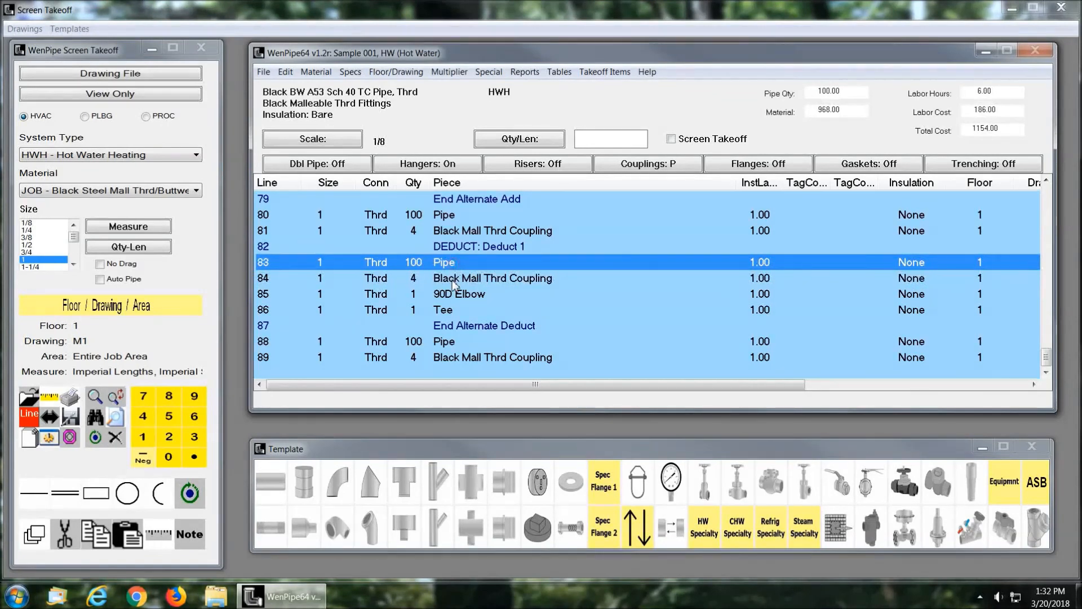
left_click(455, 282, "shift")
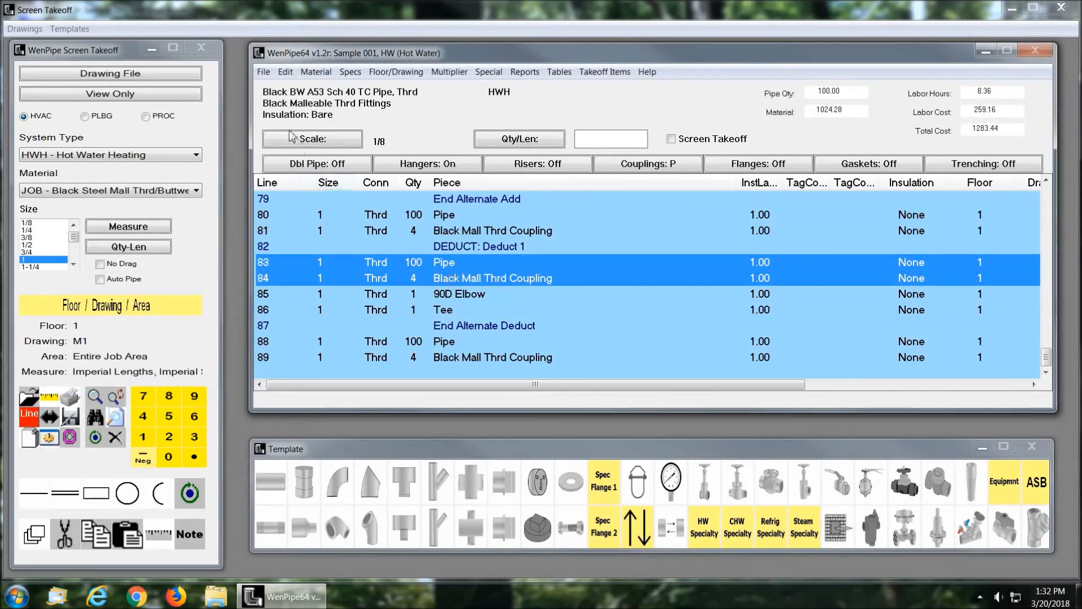
left_click(263, 73)
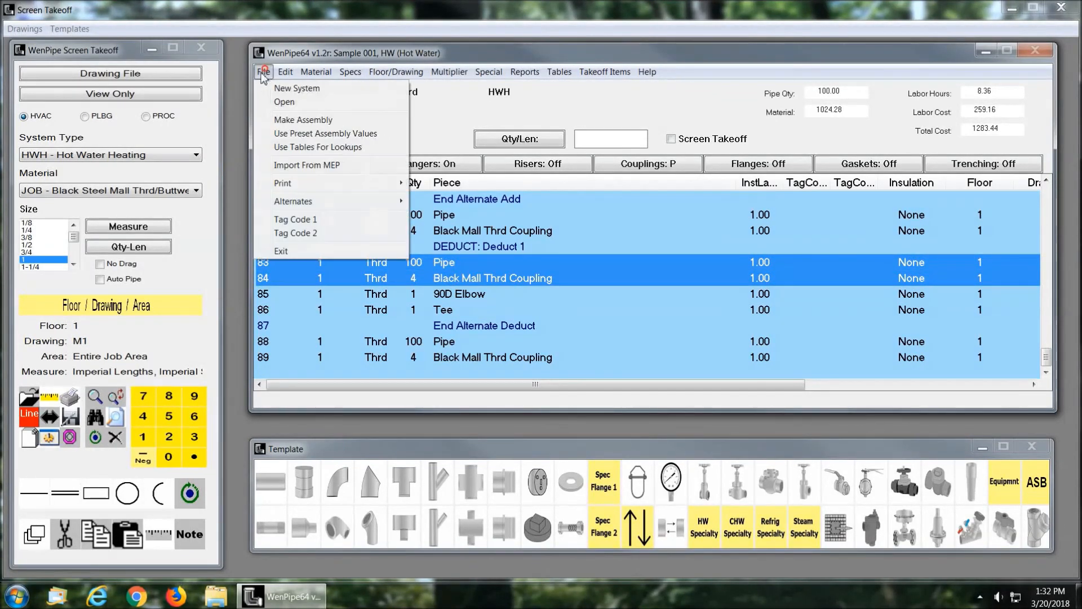
left_click(296, 220)
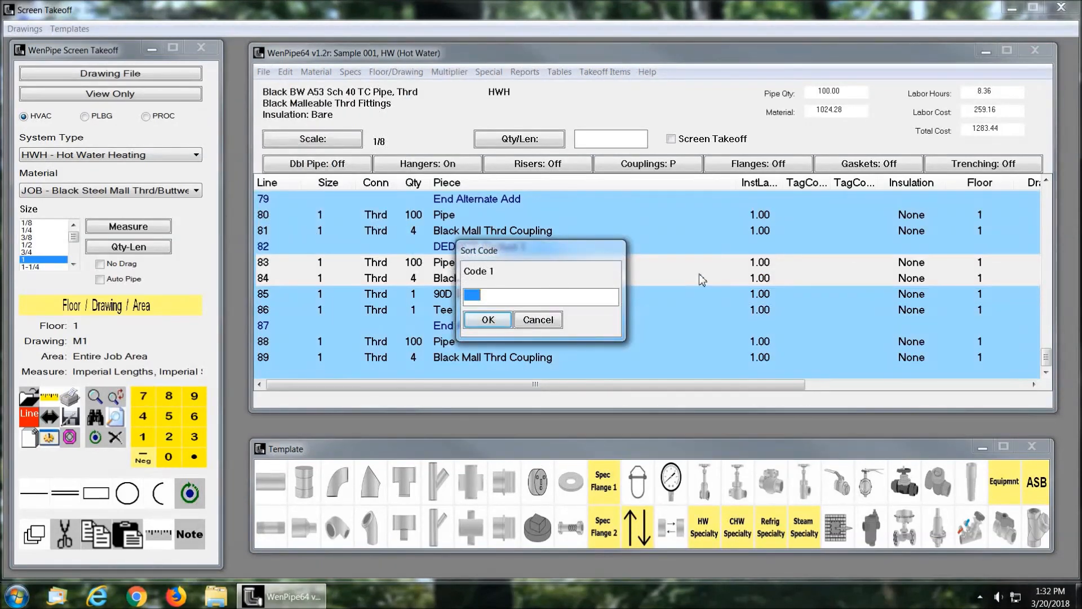
type("G1")
left_click(488, 319)
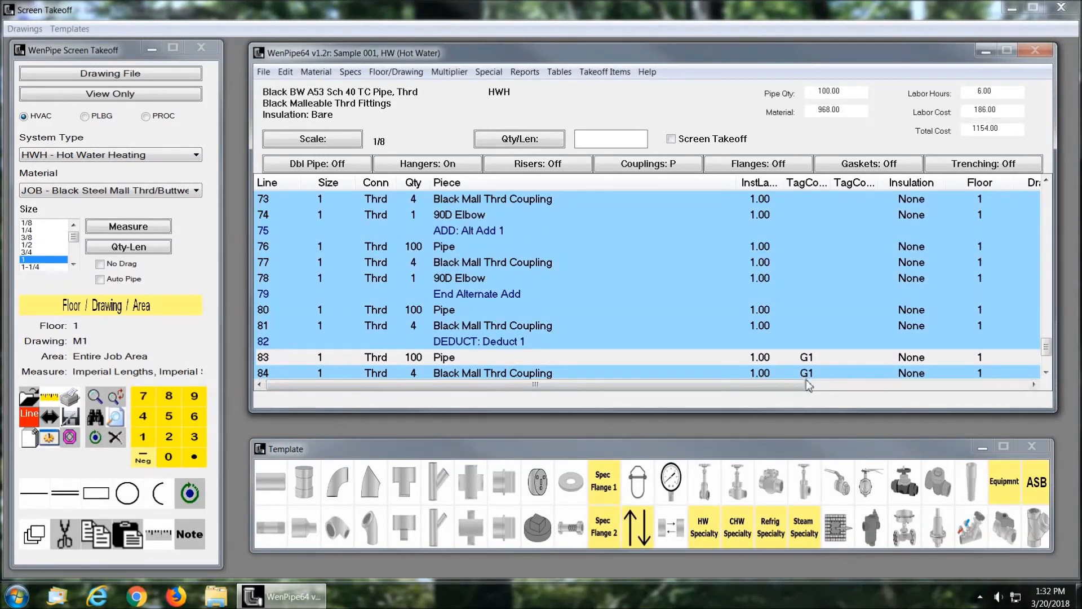
left_click_drag(1046, 346, 1046, 361)
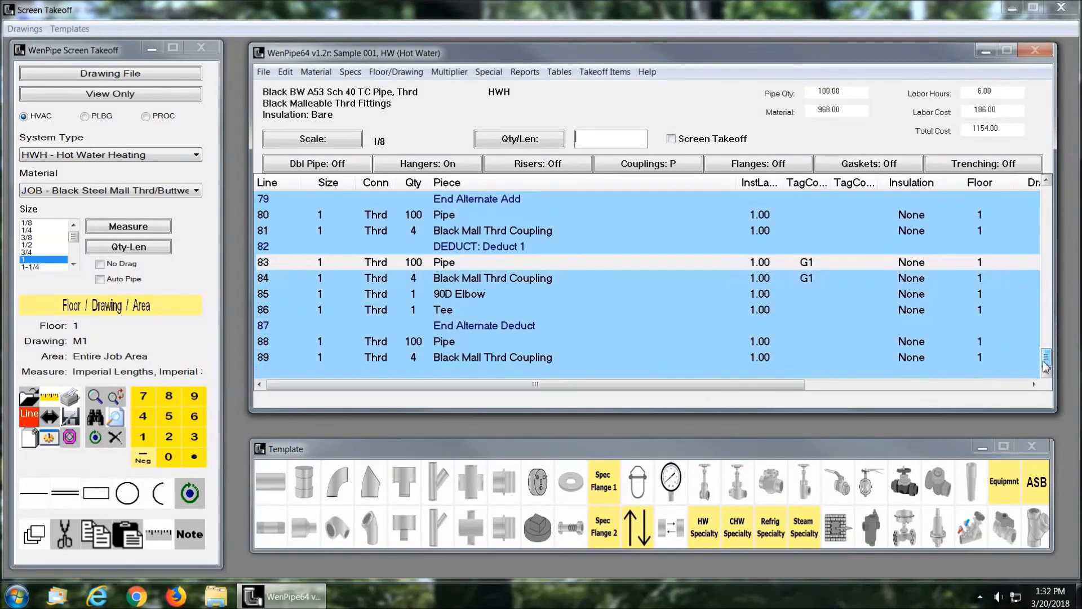